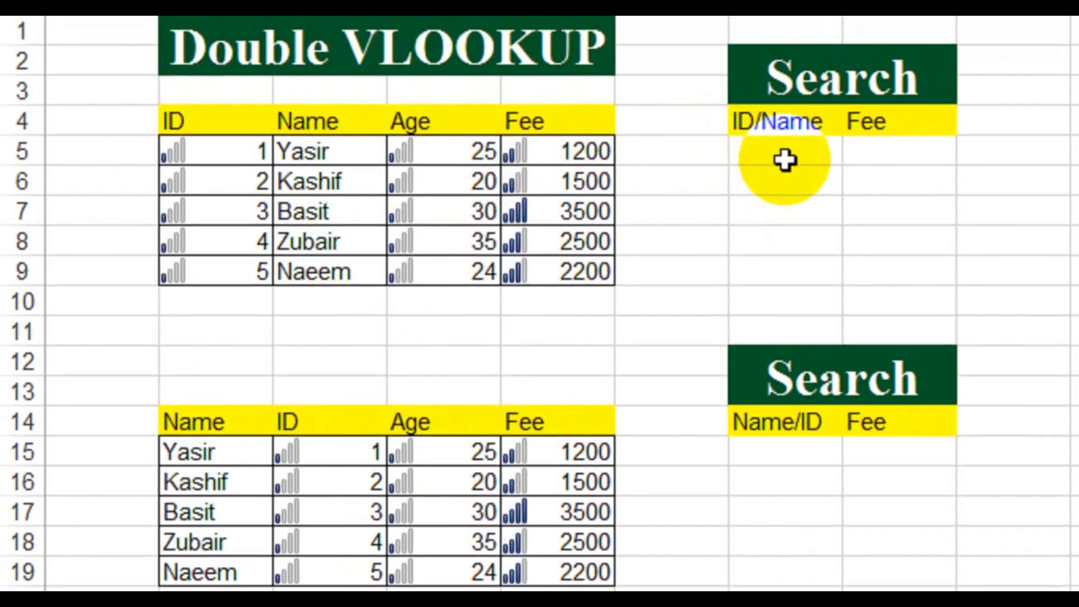
Step: Begin an IF formula in H5, the upper Search table's Fee cell, with ISNUMBER(G5) as its logical test
click(785, 124)
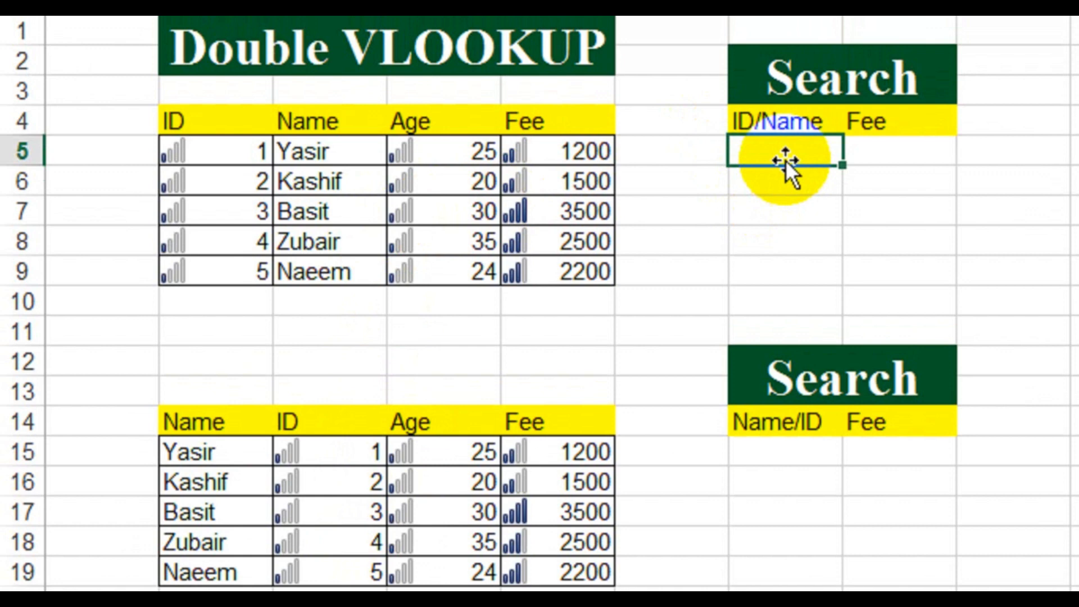
key(Right)
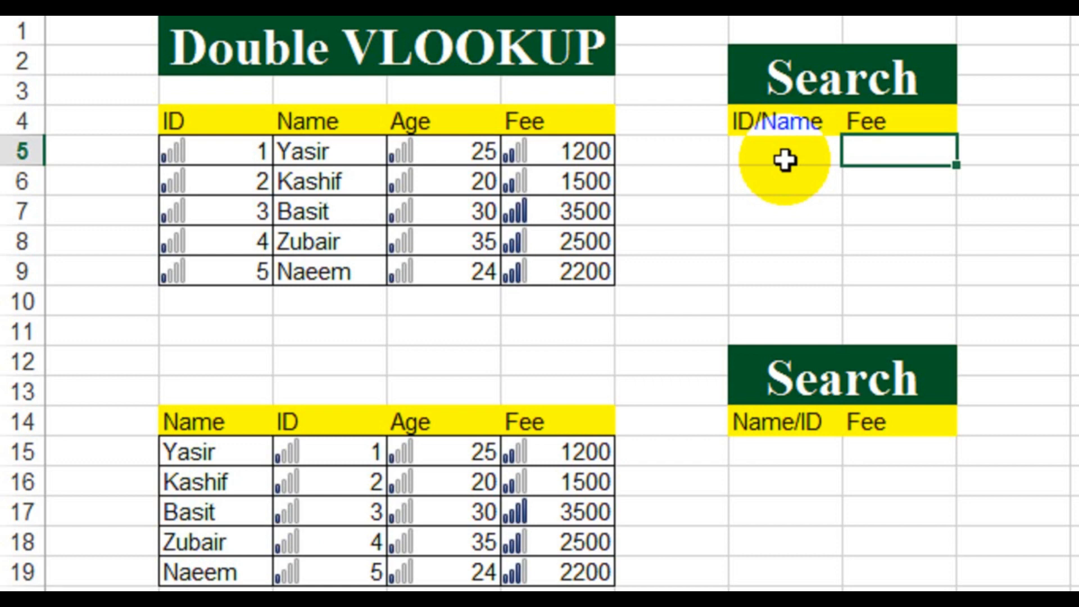
text(=if()
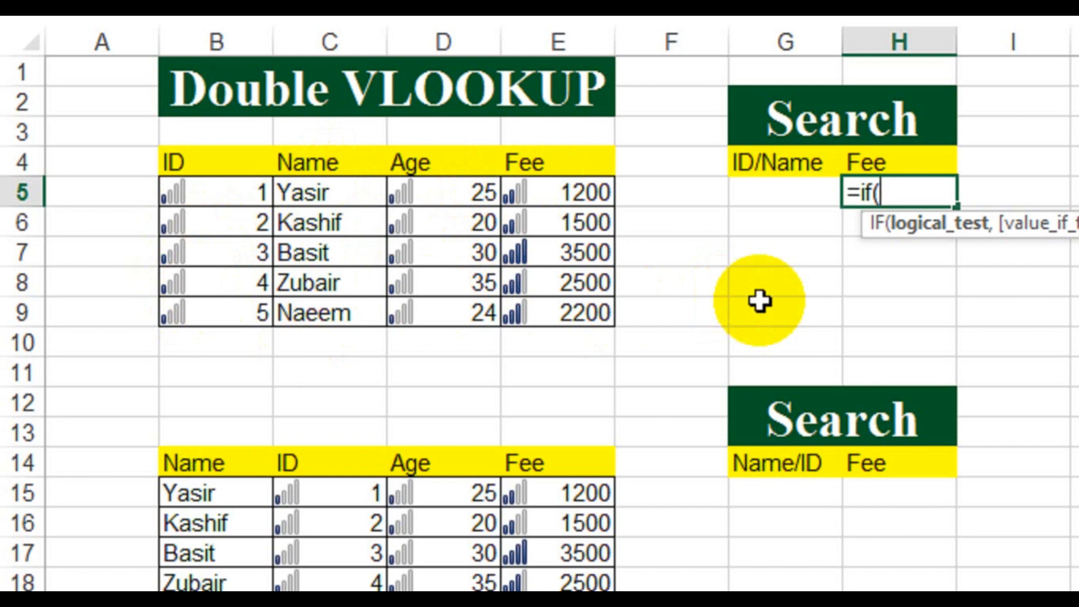
text(isnu)
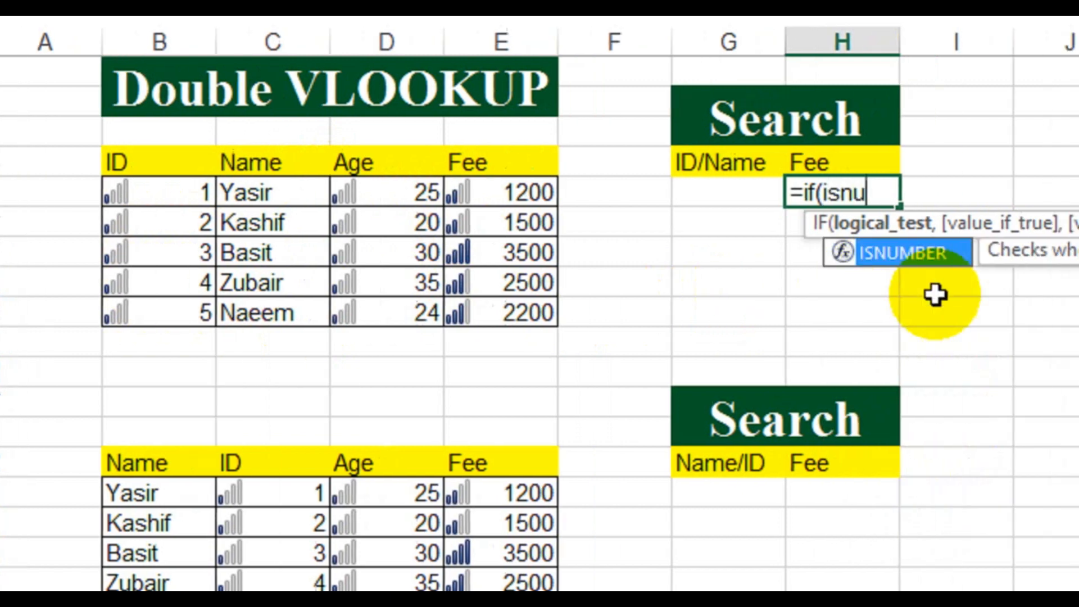
key(Tab)
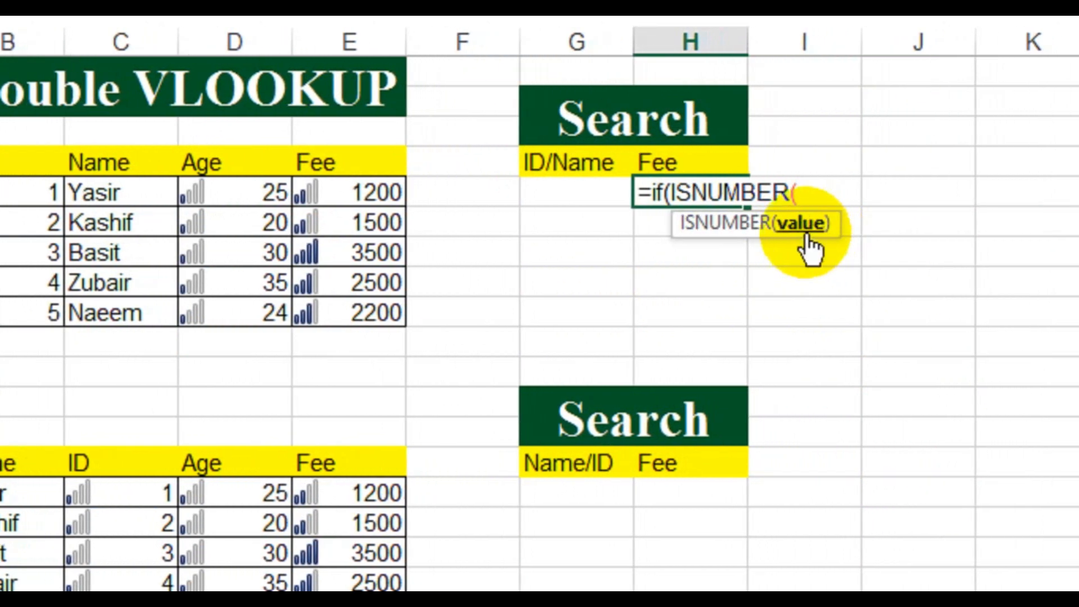
click(575, 194)
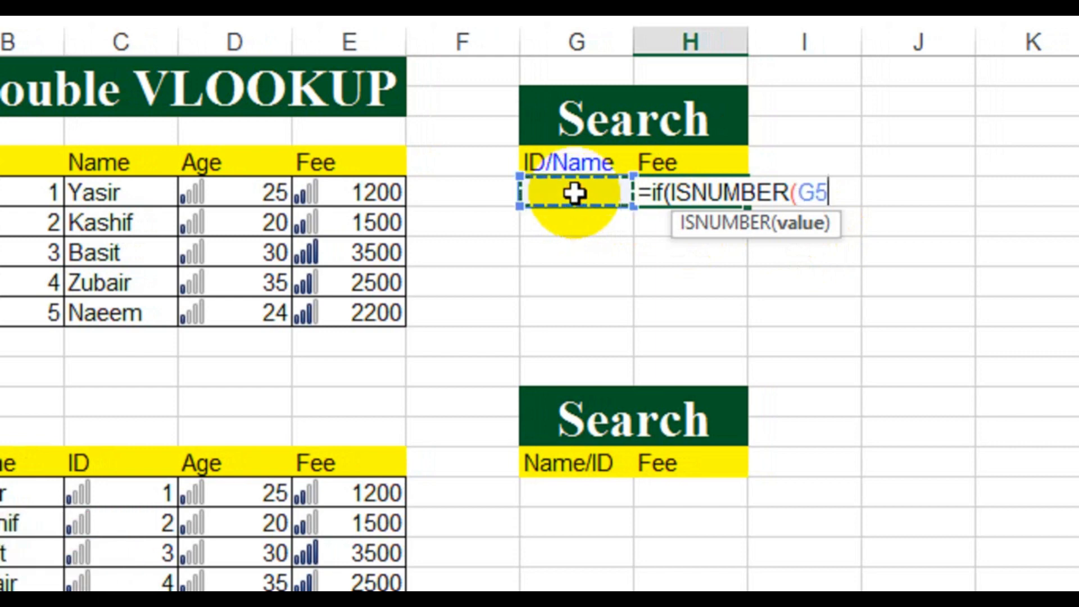
text())
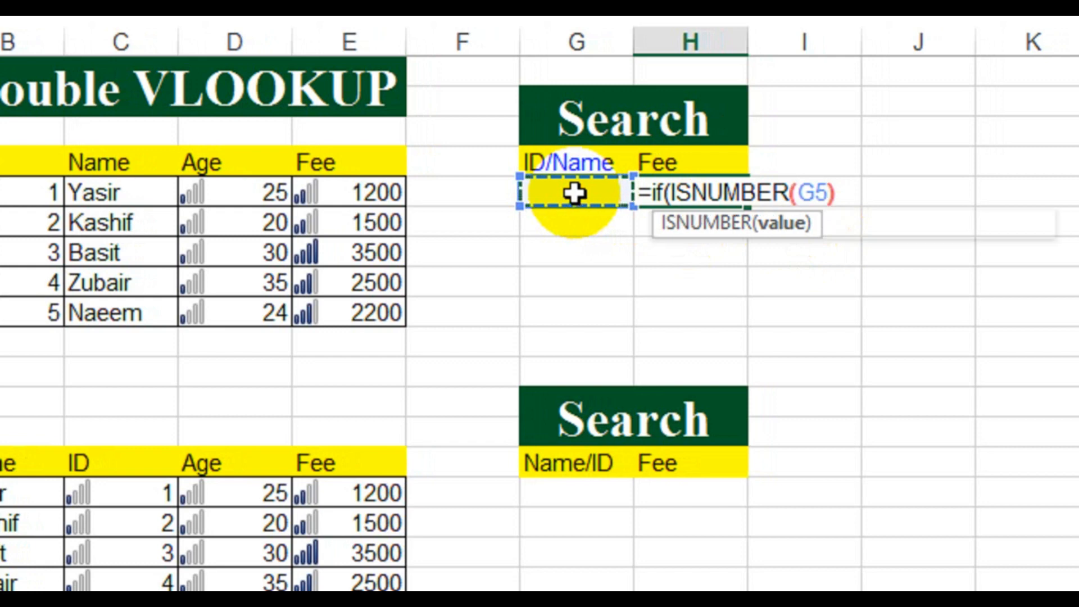
text(,)
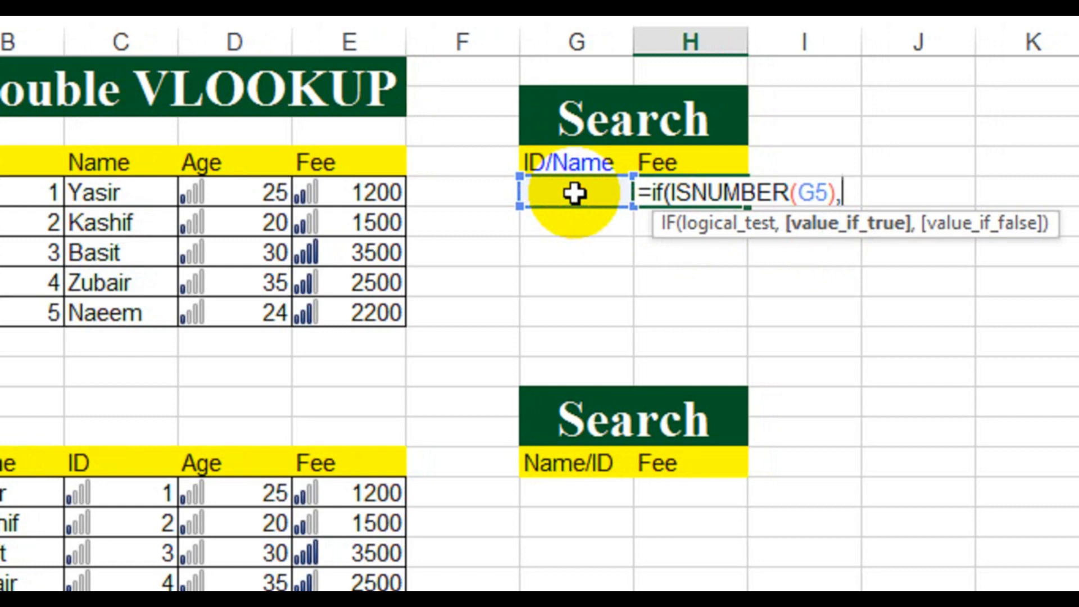
text(vloo)
Step: Add VLOOKUP(G5,B5:E9,4,0) as the IF formula's value-if-true argument for looking up the fee by ID
key(Tab)
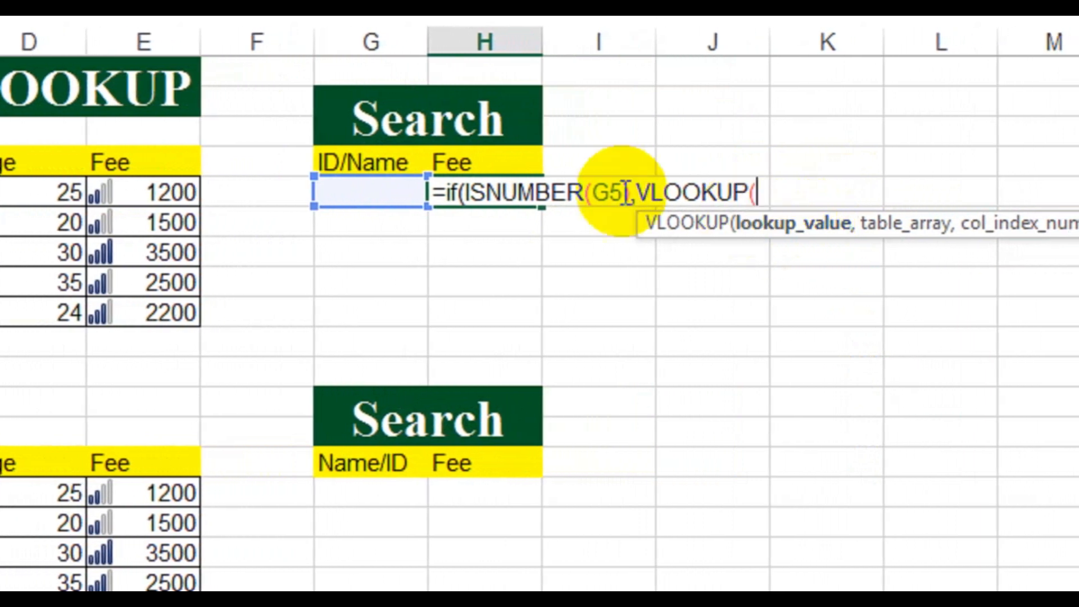
click(366, 193)
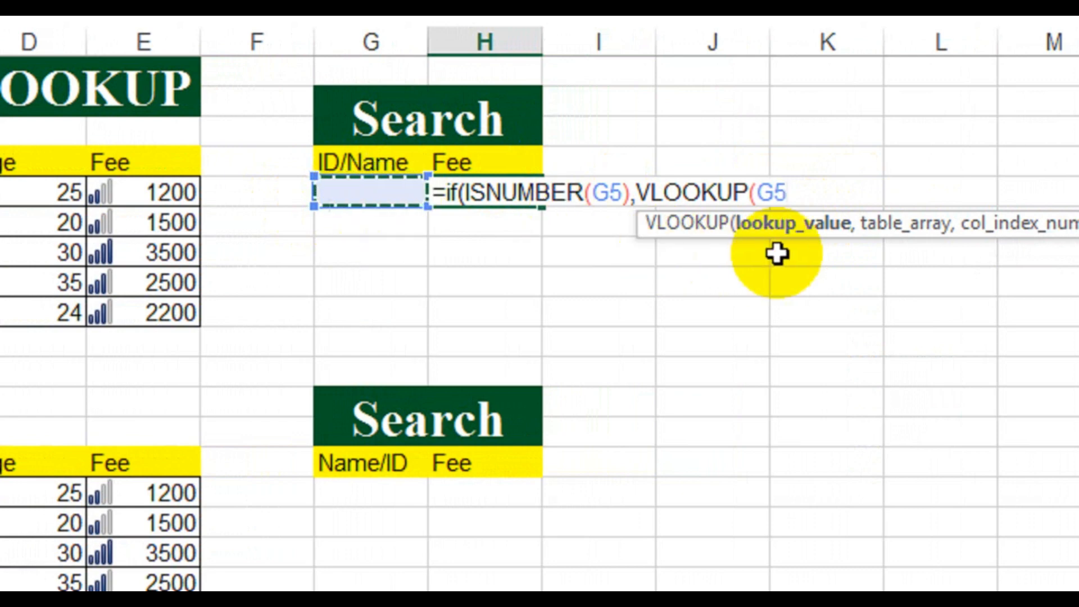
text(,)
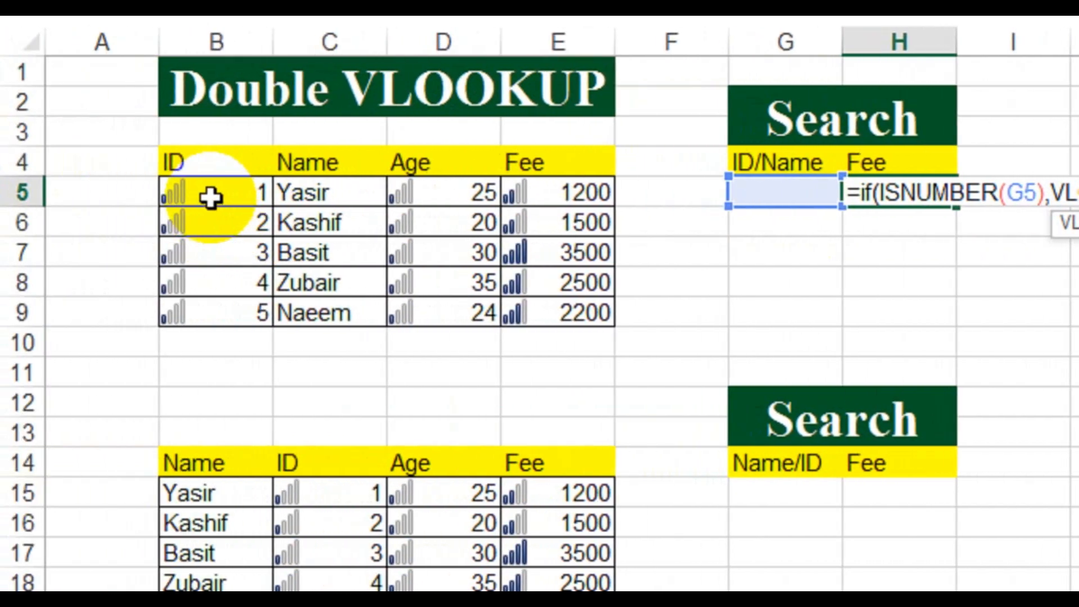
click(210, 196)
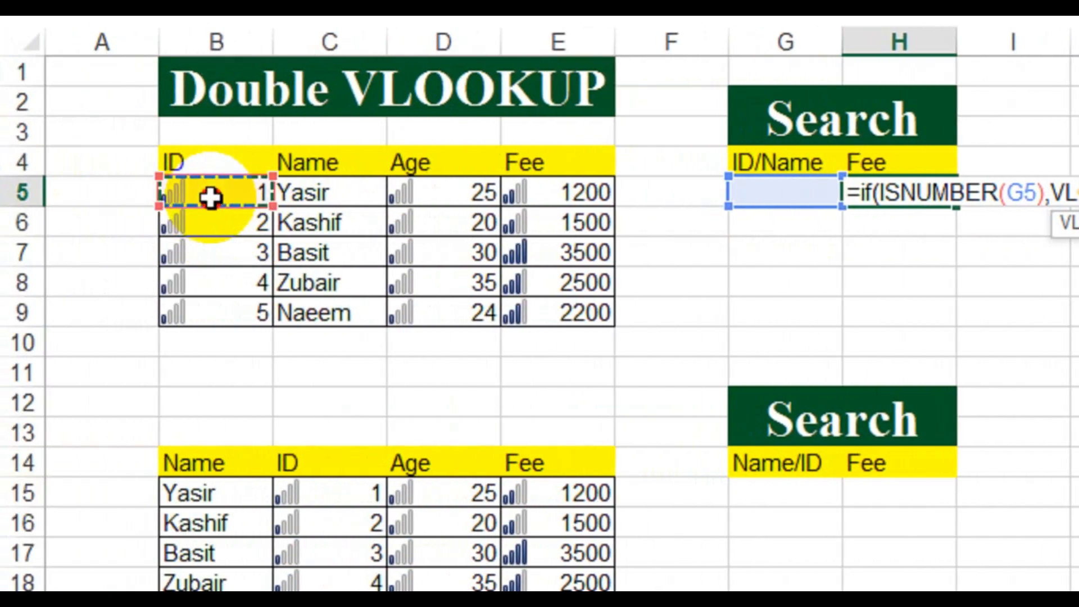
drag(210, 197, 568, 309)
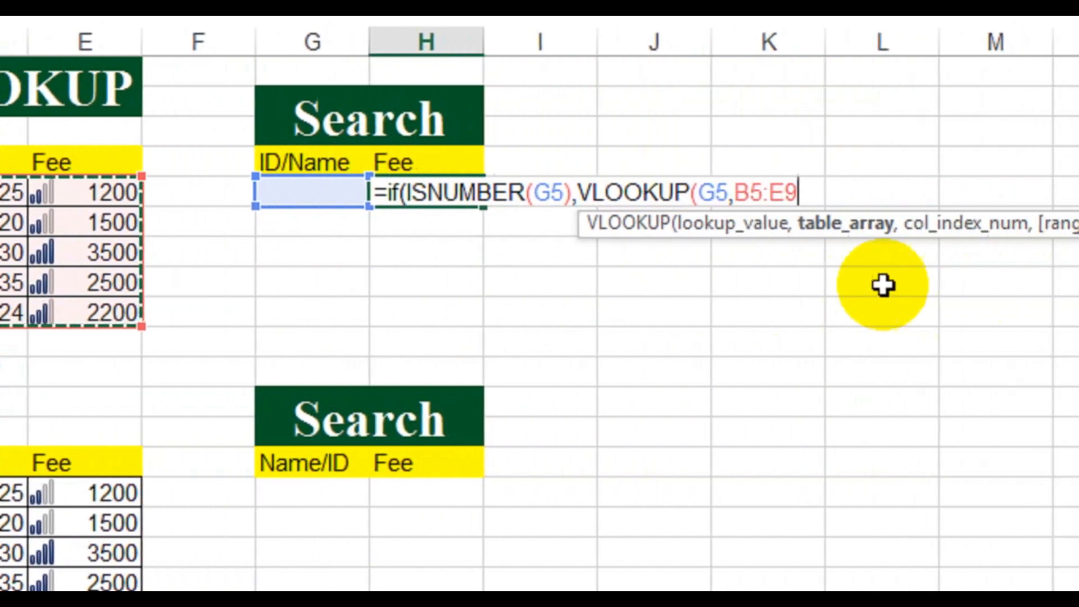
text(,)
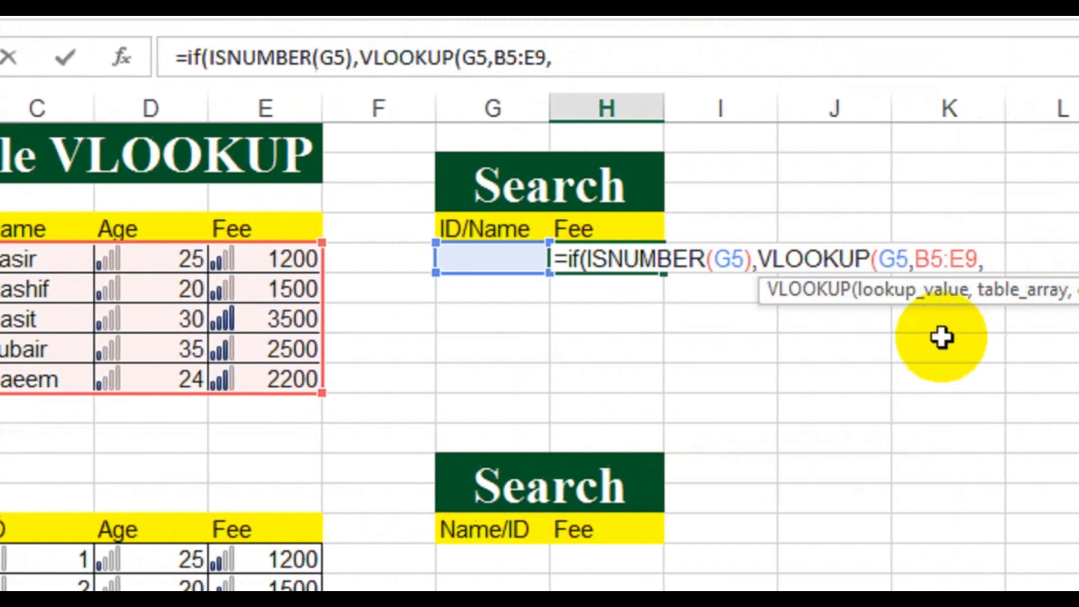
text(4)
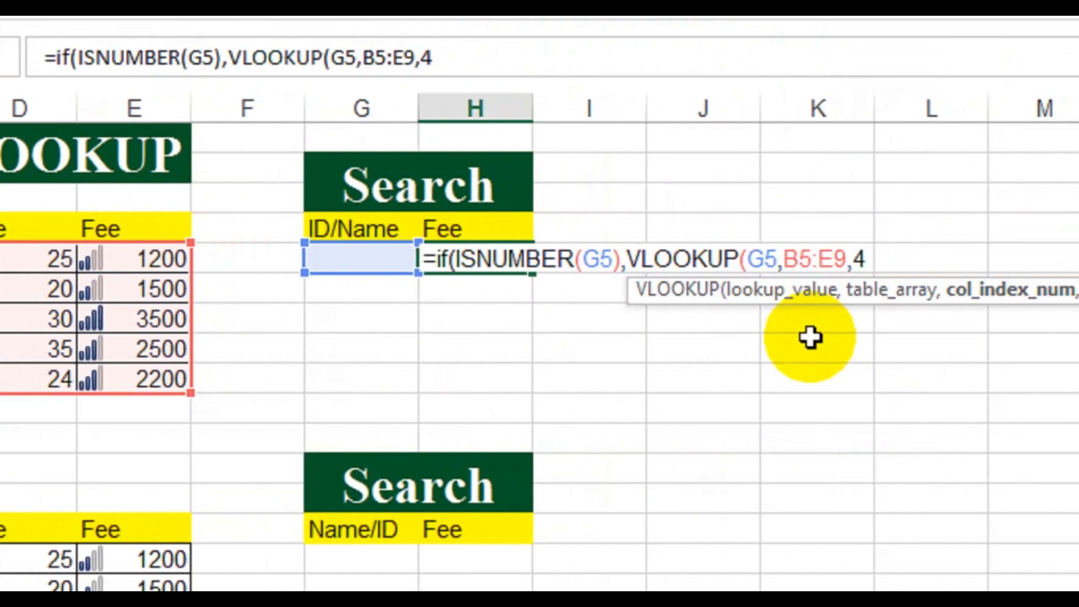
text(,0)
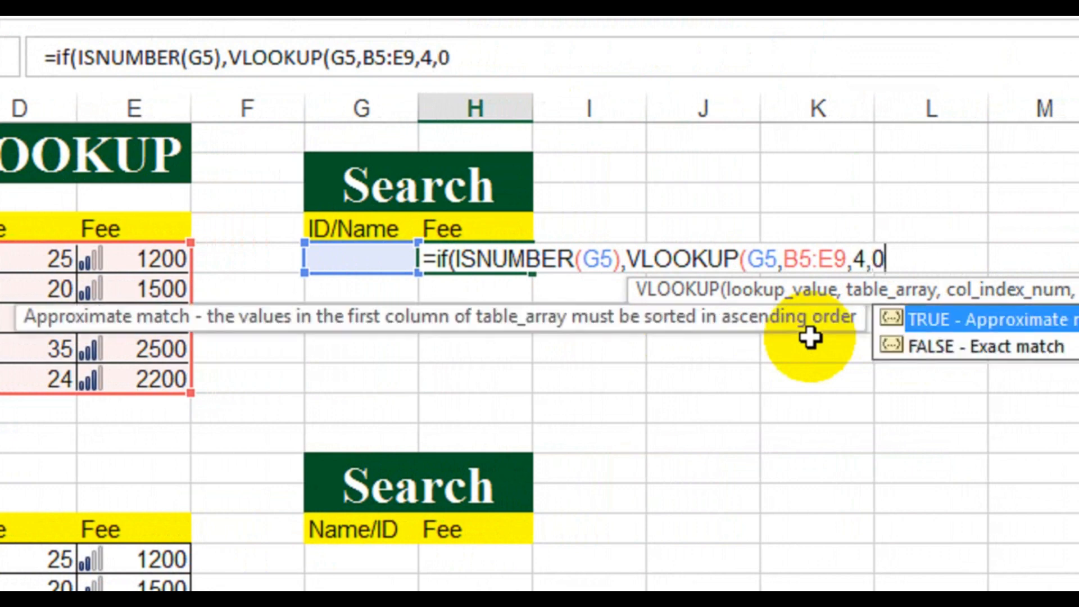
text())
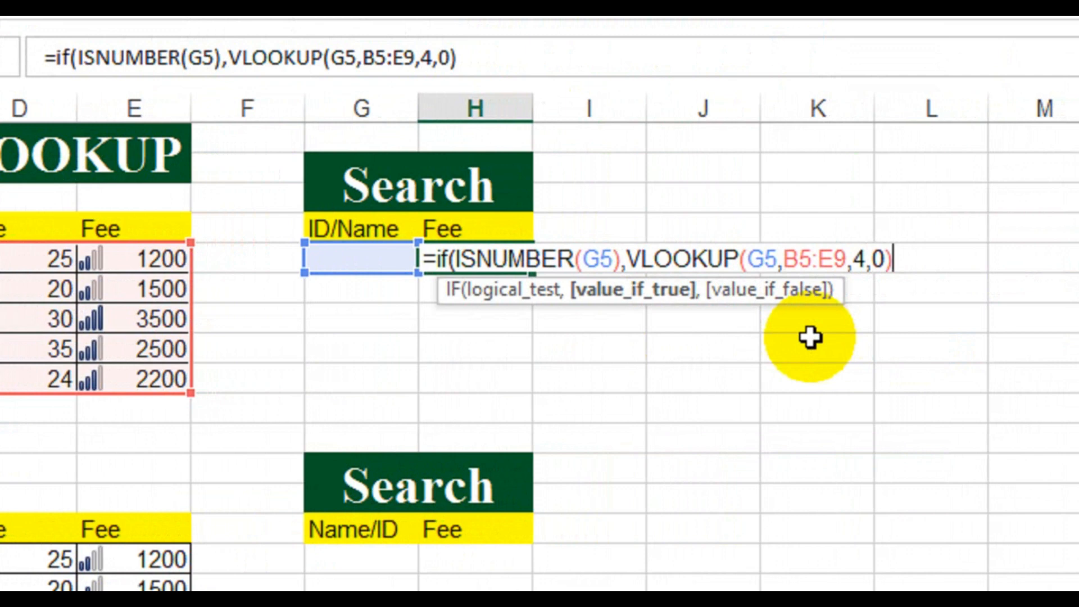
text(,)
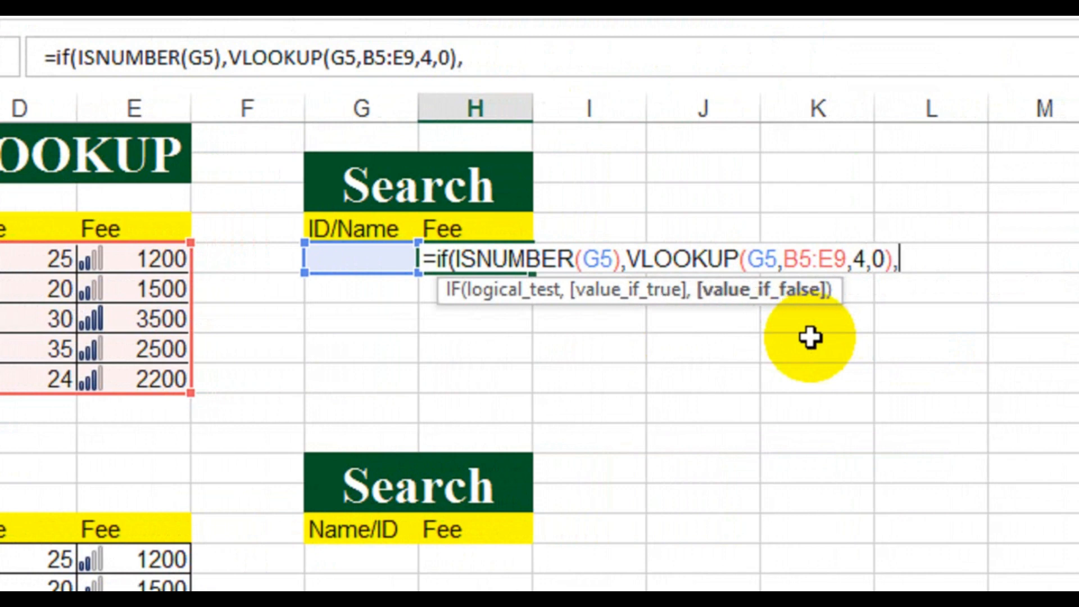
text(vloo)
Step: Complete the H5 formula with VLOOKUP(G5,C5:E9,3,0) as the value-if-false argument for looking up the fee by name
key(Tab)
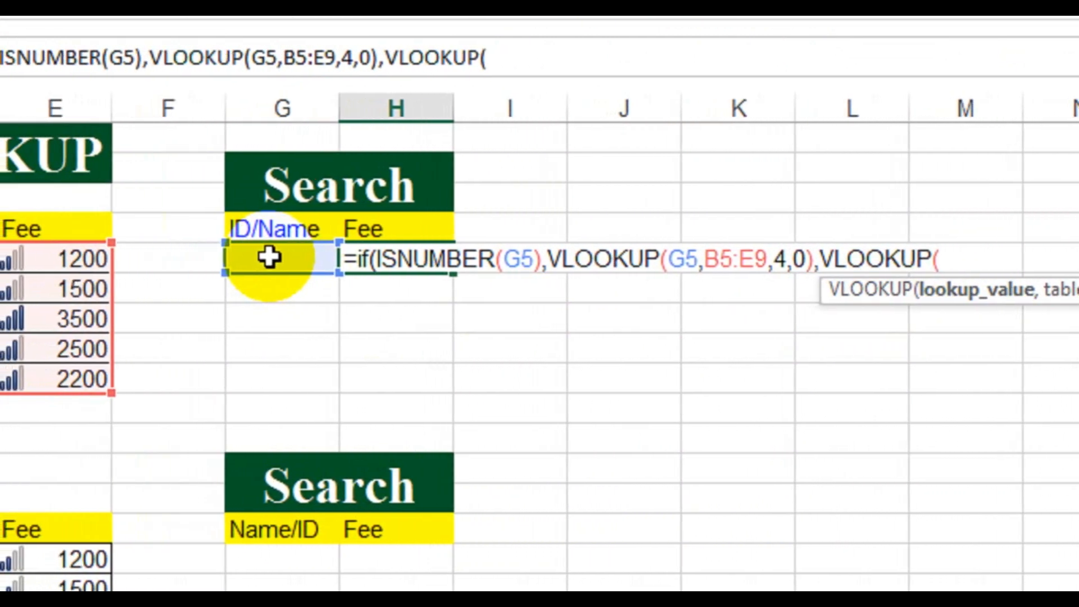
click(270, 257)
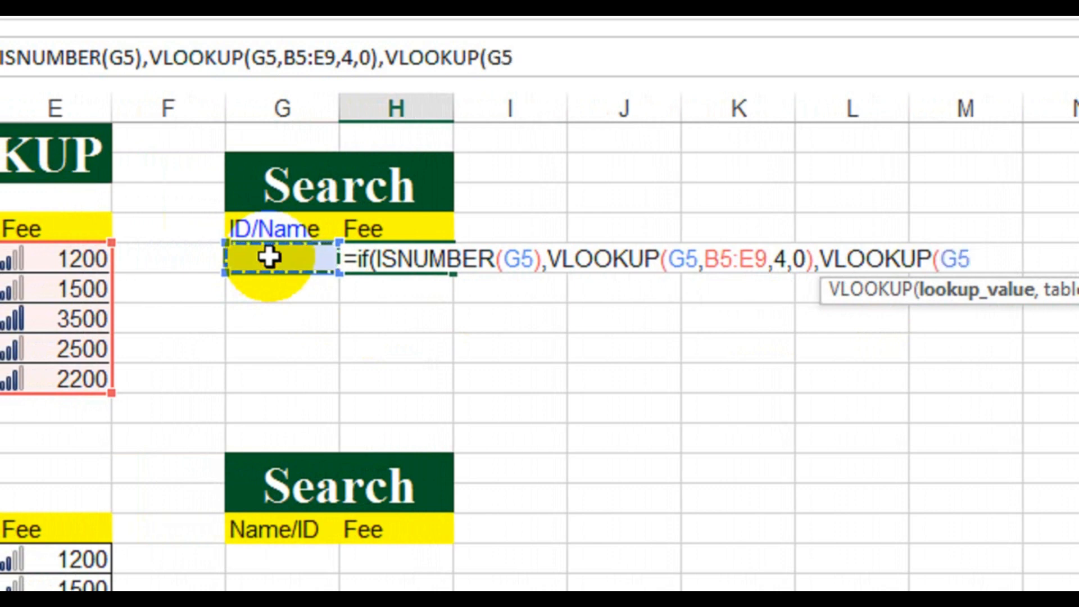
text(,)
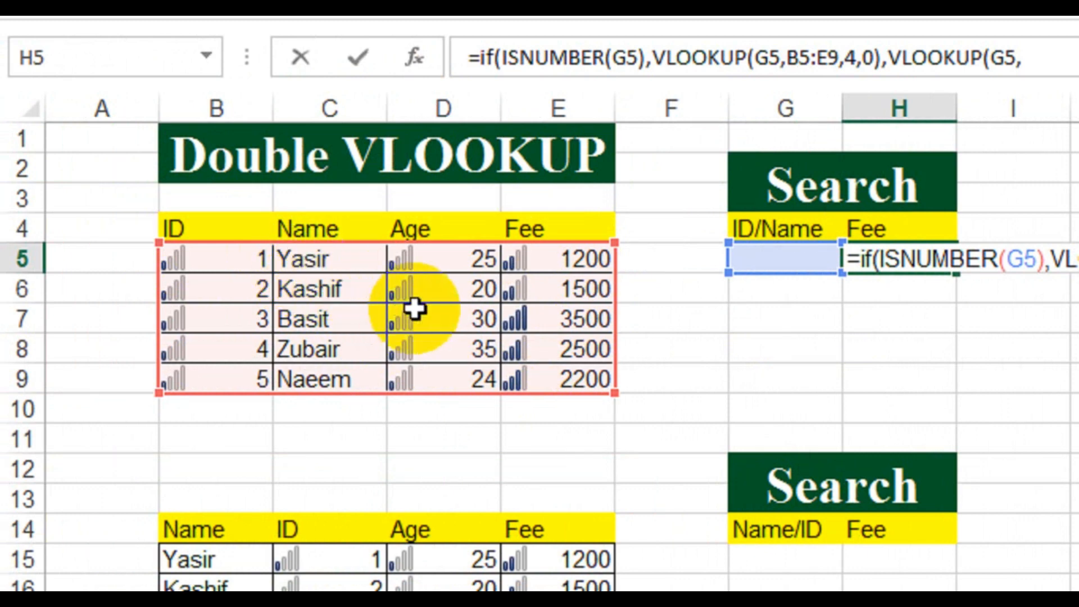
click(341, 260)
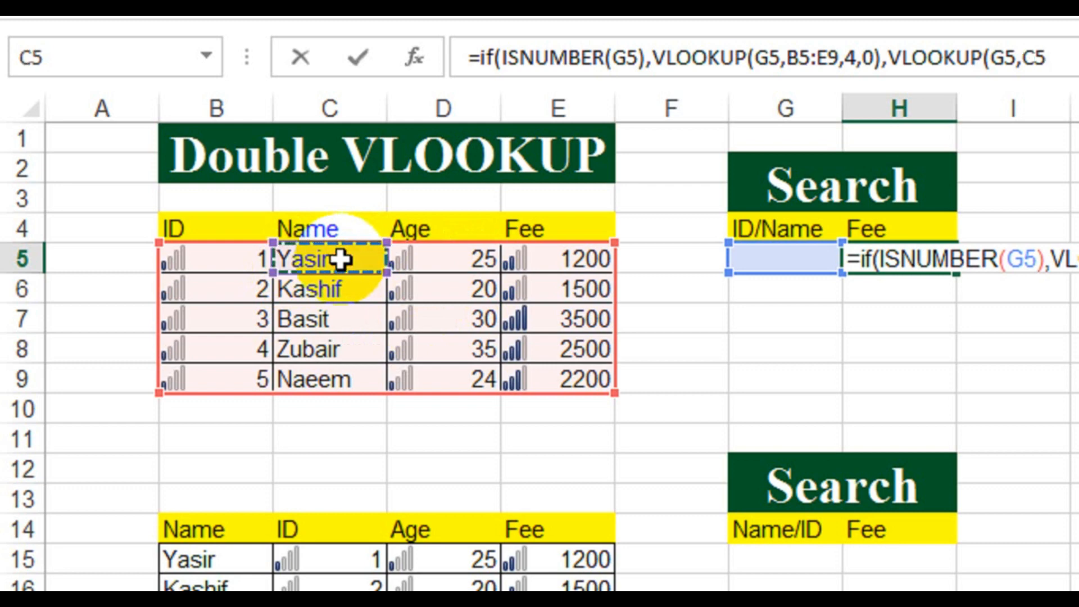
drag(341, 259, 569, 374)
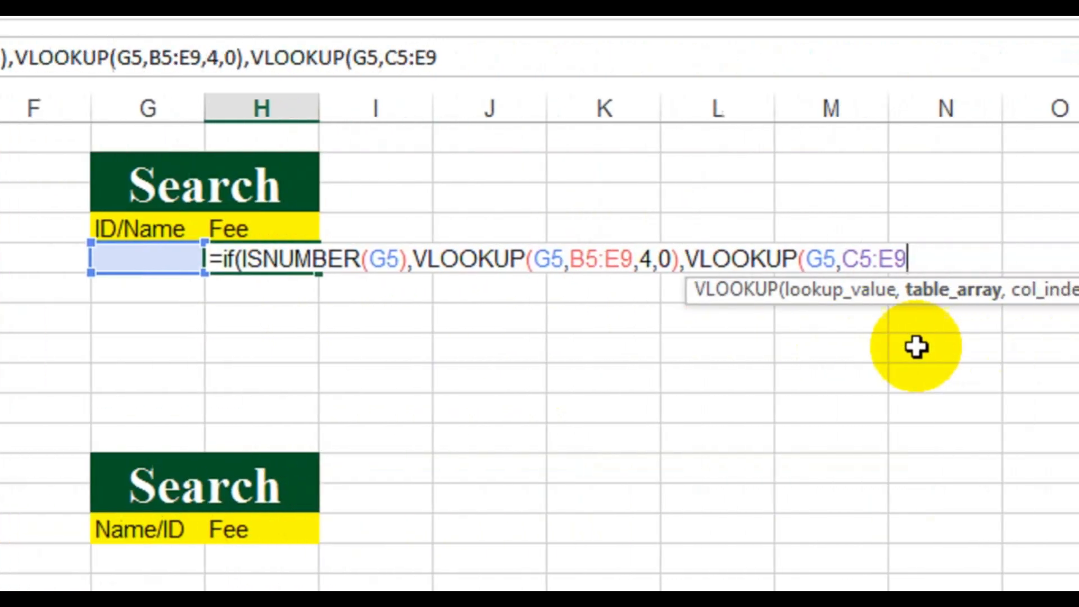
text(,)
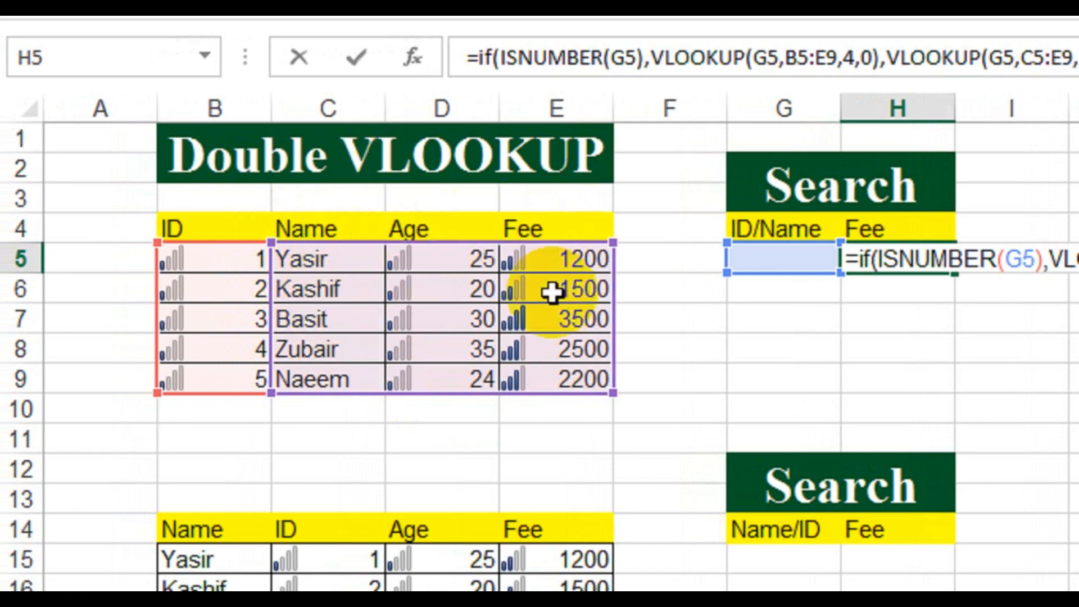
text(3)
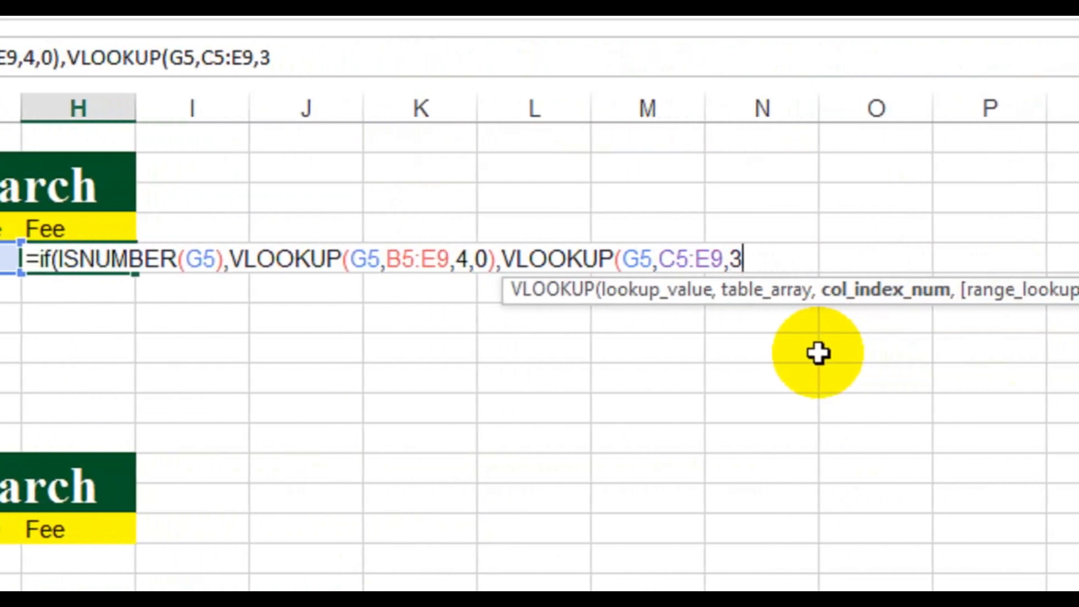
text(,0)
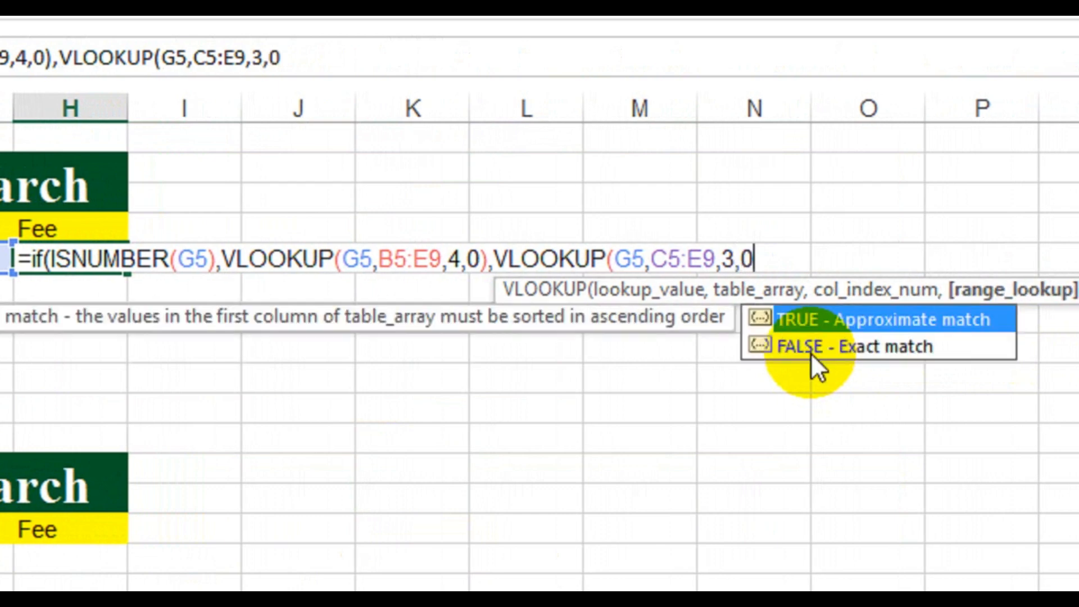
text())
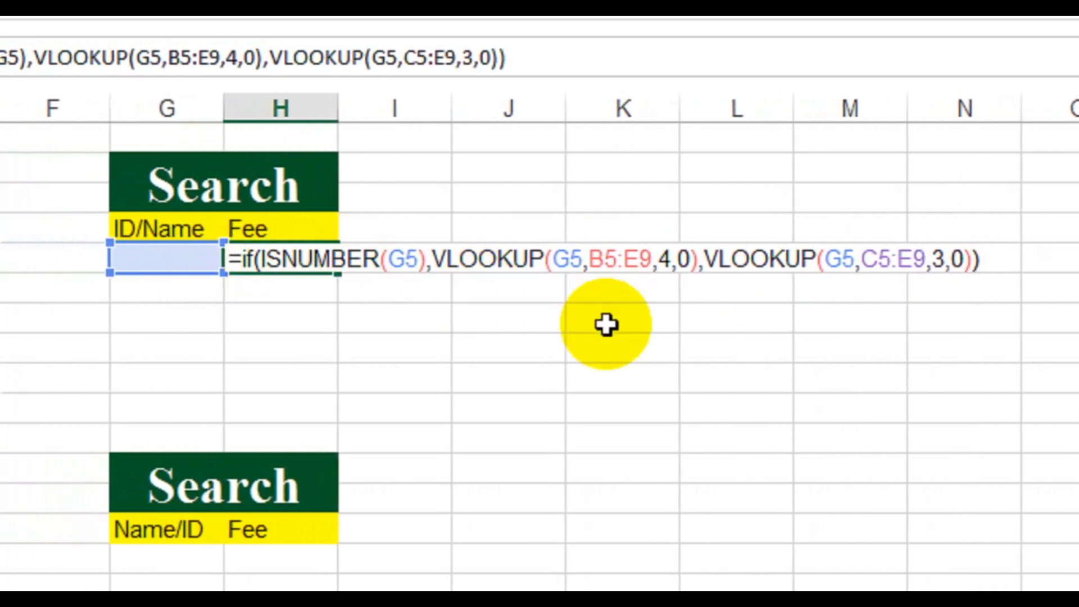
key(Return)
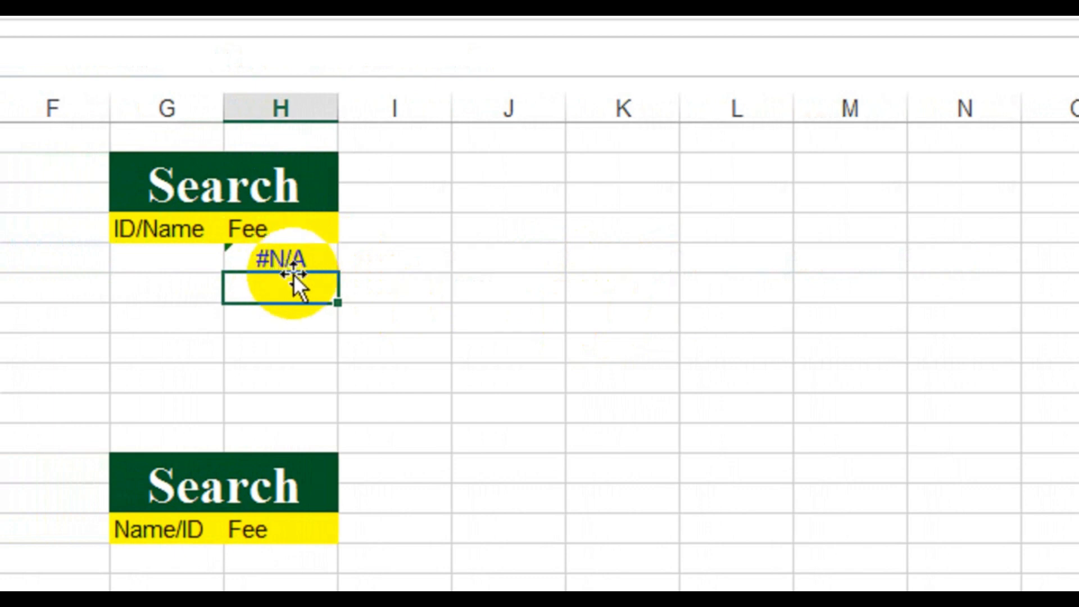
Step: Enter ID 1 in G5, the upper Search table's ID/Name cell, to test the fee lookup
scroll(208, 270, left, 3)
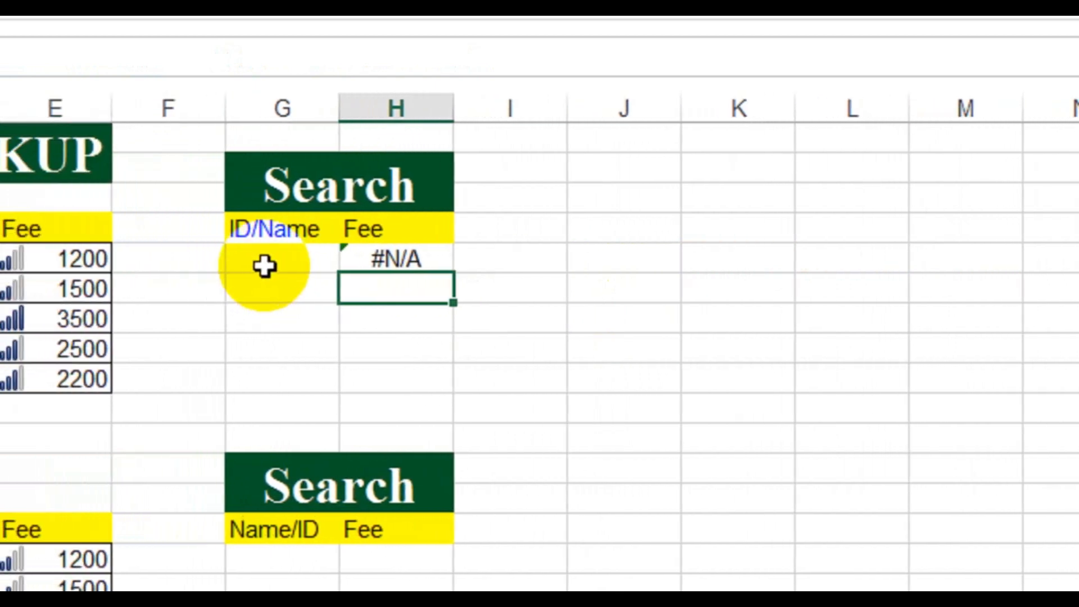
click(270, 265)
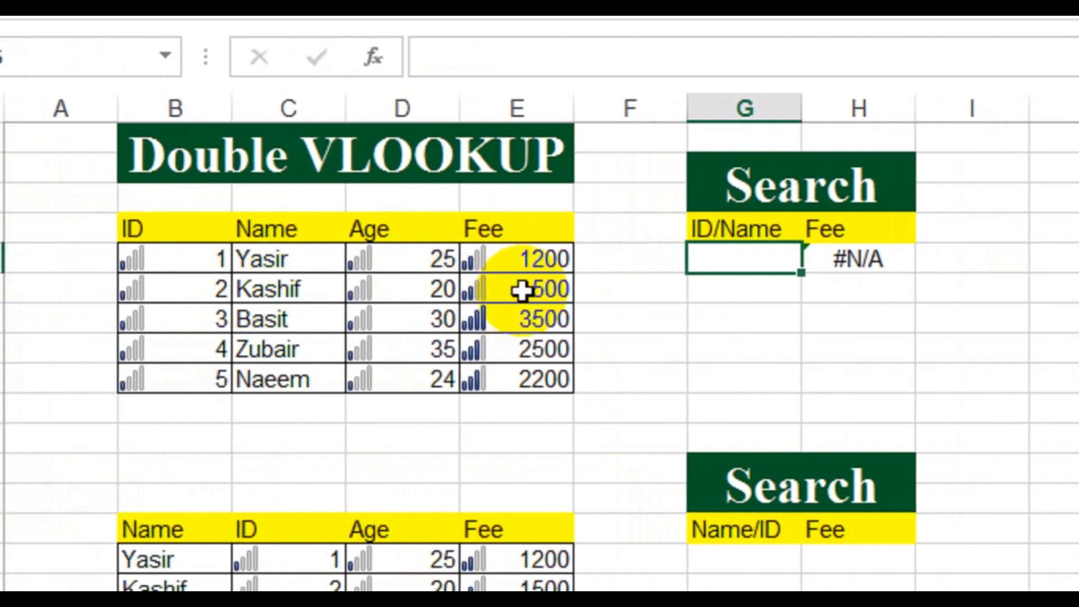
key(Return)
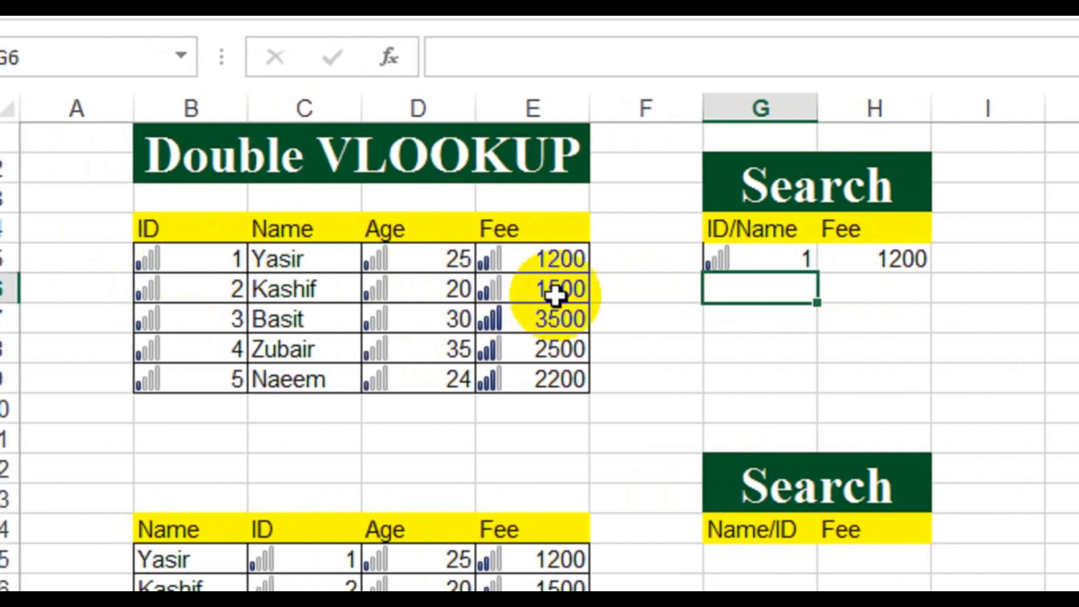
Step: Replace the search value in G5, the upper Search table's ID/Name cell, with the name listed in C8, in lowercase
click(755, 260)
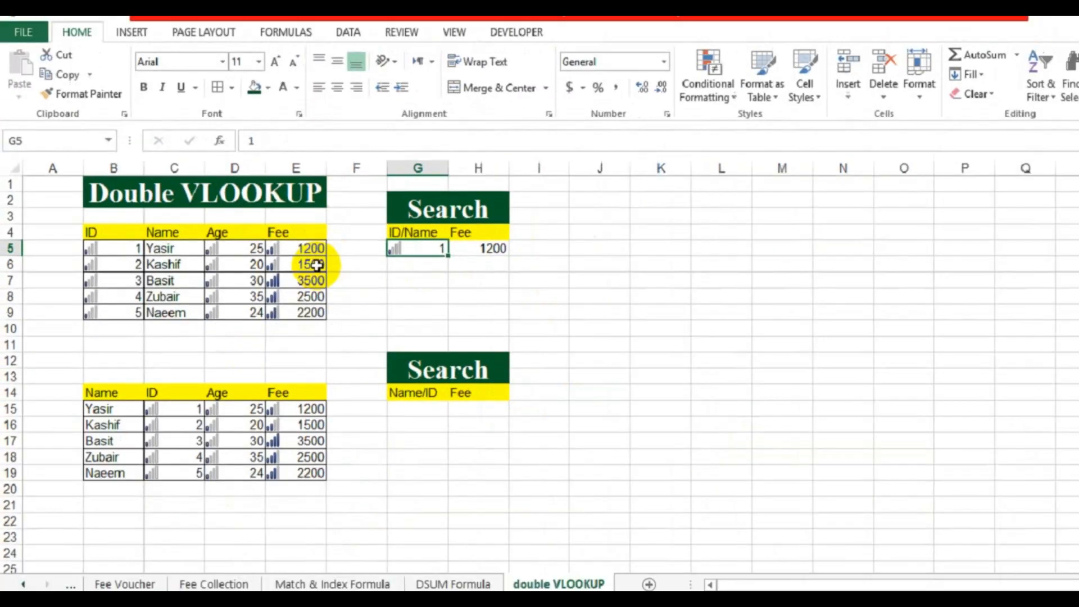
text(ubair)
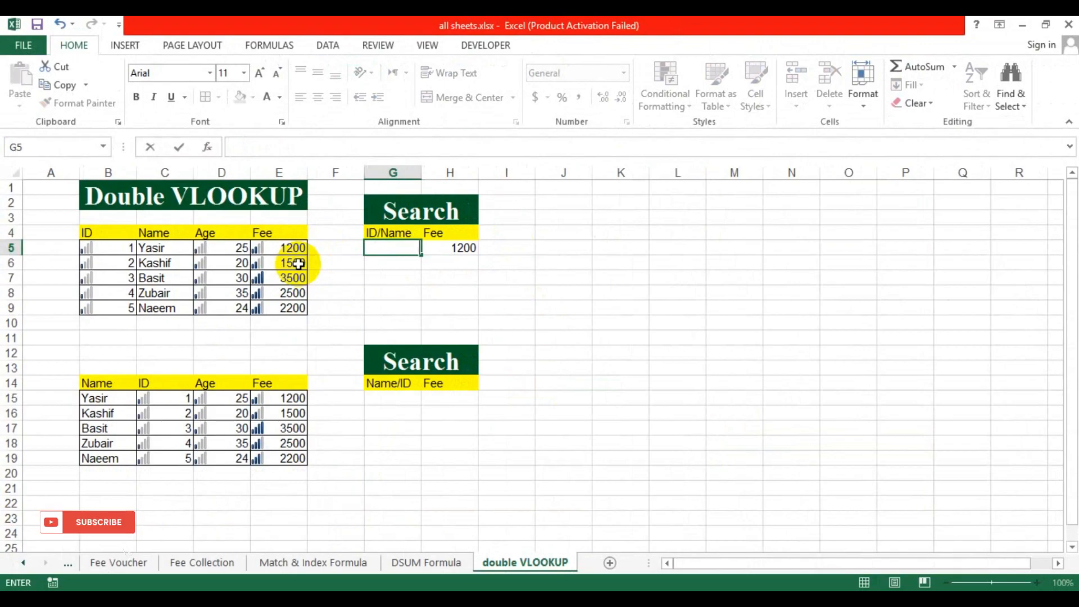
text(u)
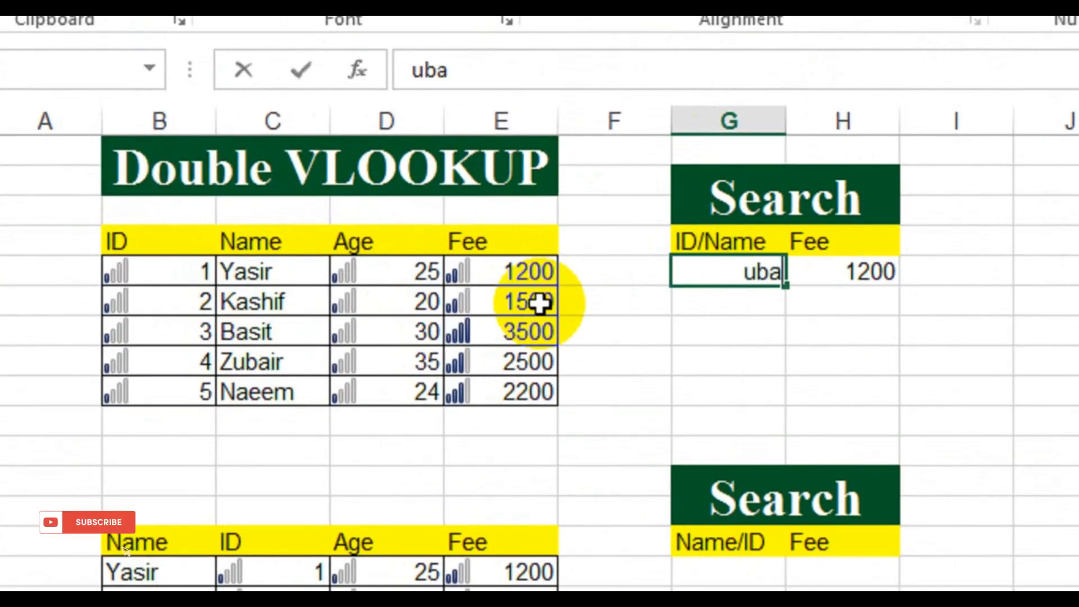
text(z)
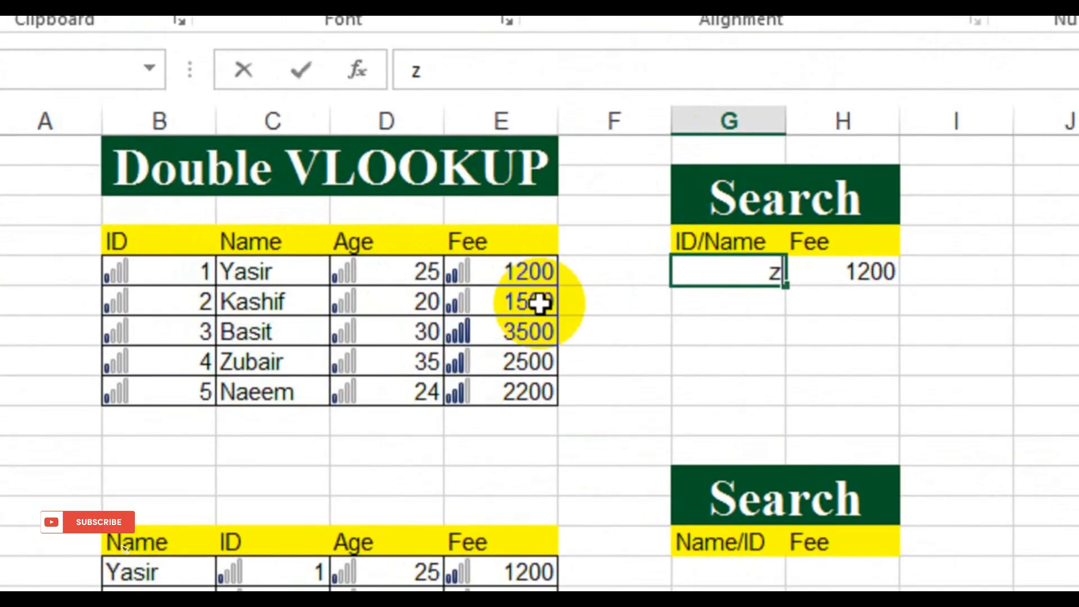
text(ubair)
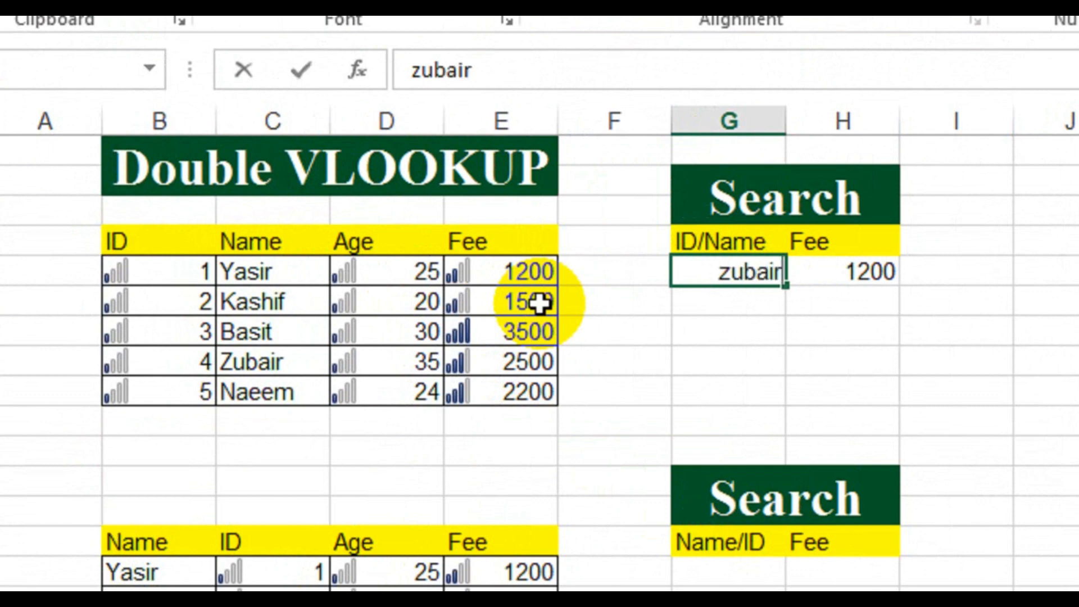
key(Return)
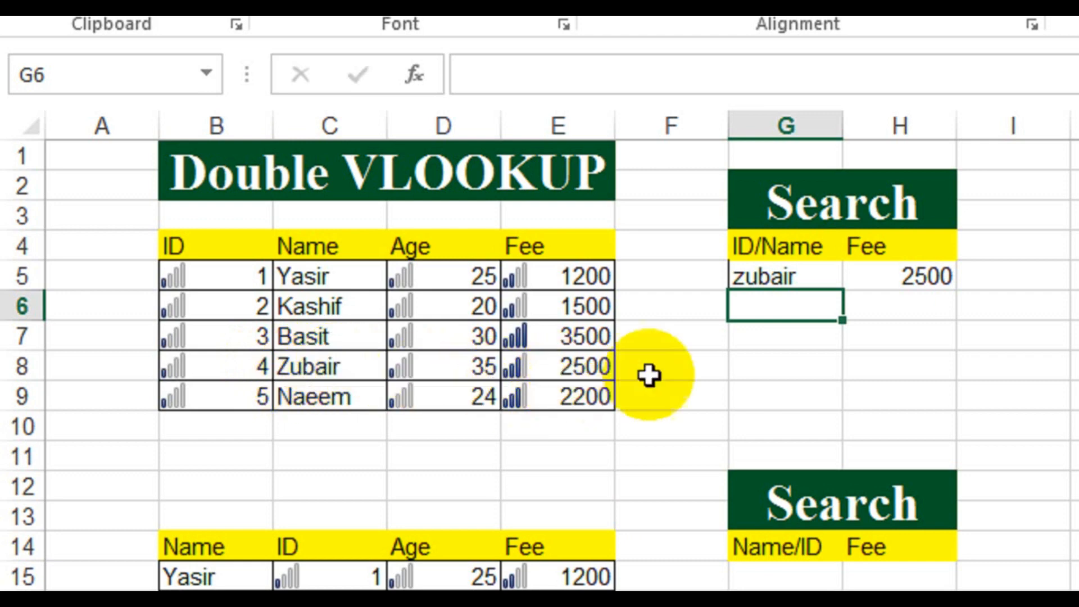
Step: Enter ID 4 in G5, the upper Search table's ID/Name cell, to test the fee lookup by ID
click(798, 277)
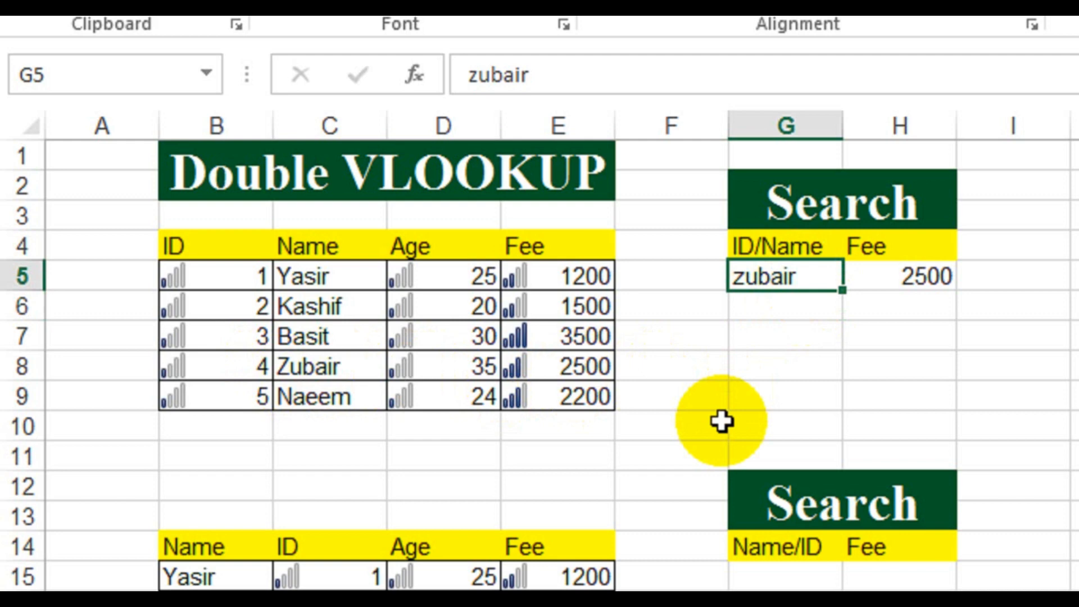
text(4)
key(Return)
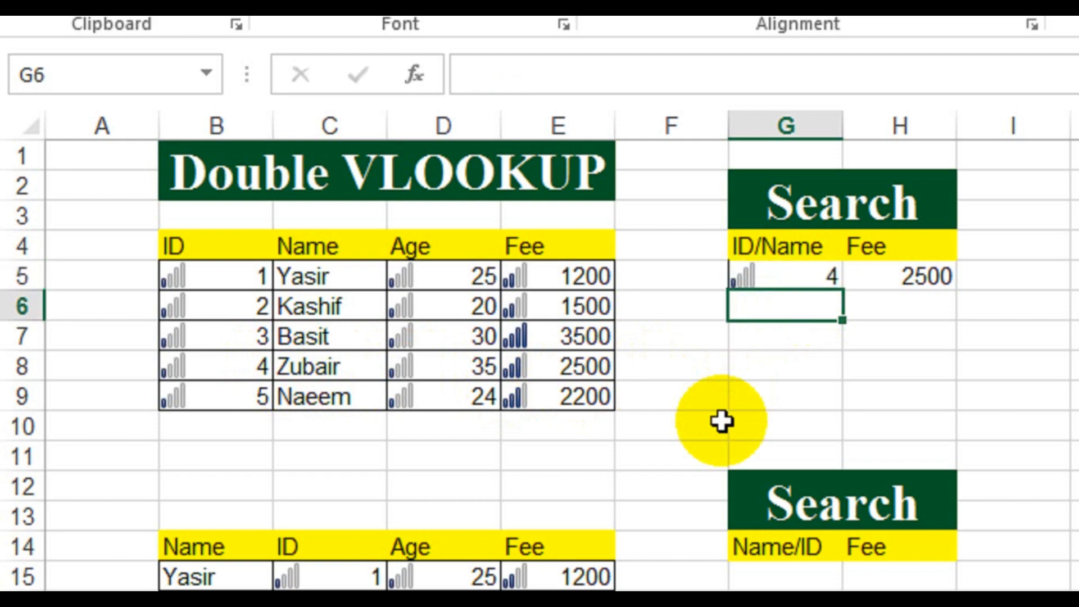
key(Up)
key(Return)
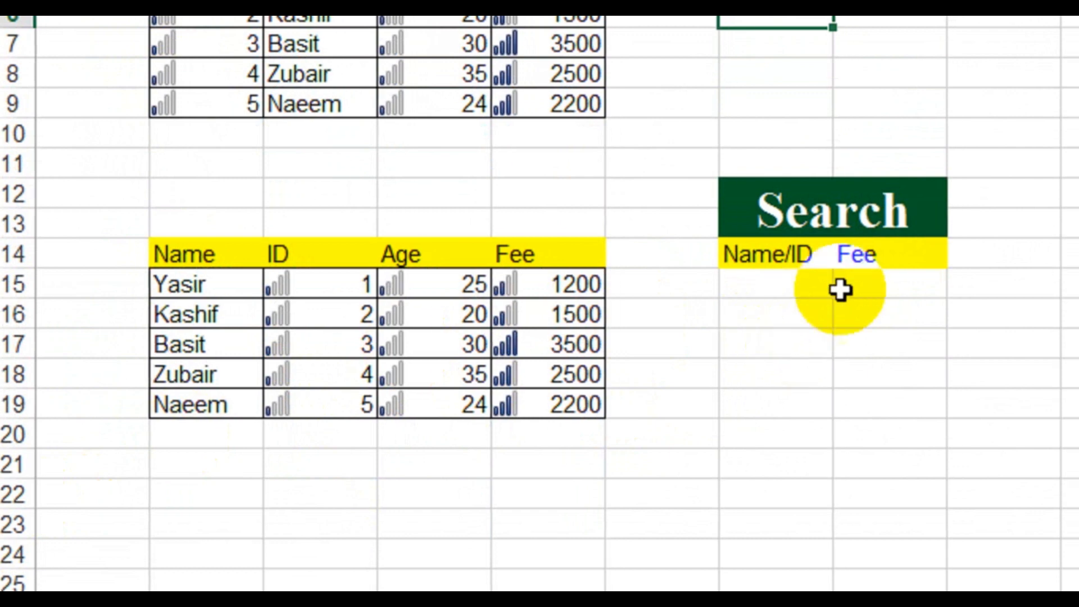
Step: Begin an IF formula in H15, the lower Search table's Fee cell, with ISTEXT(G15) as its logical test
click(843, 289)
text(=)
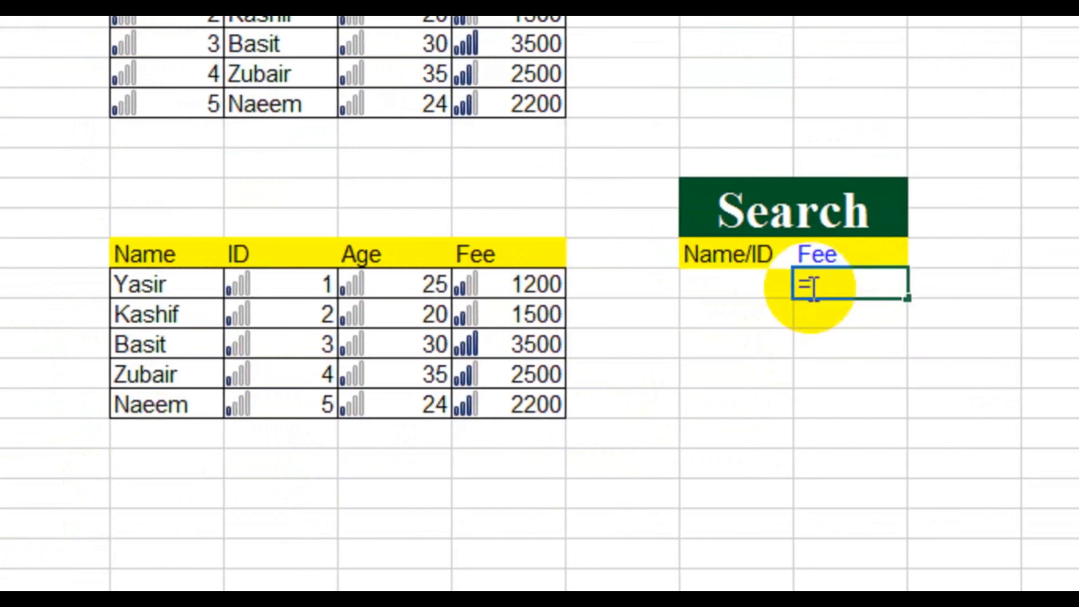
text(if()
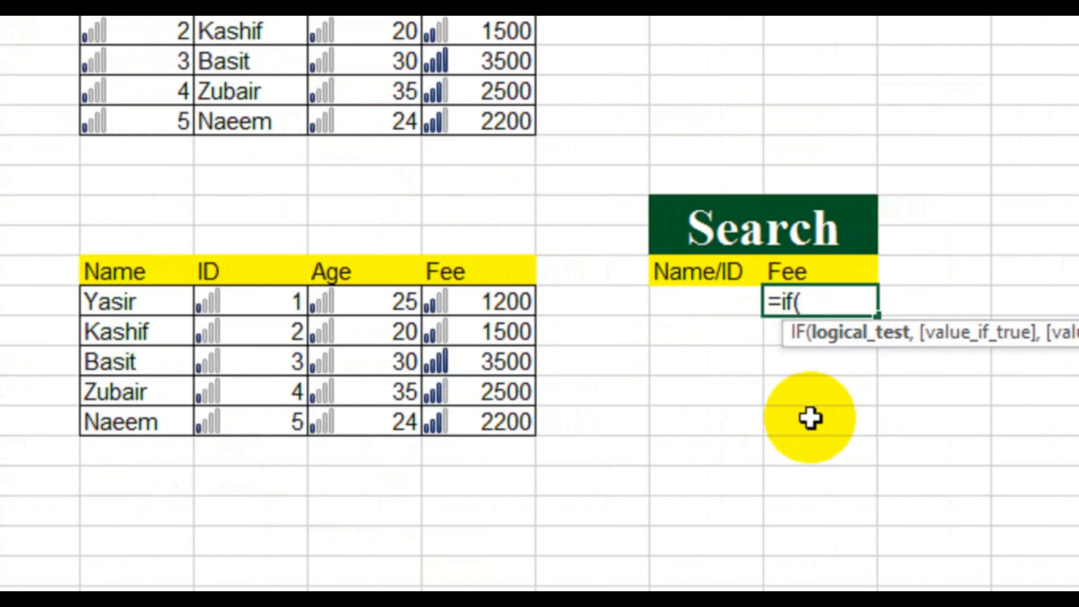
text(istex)
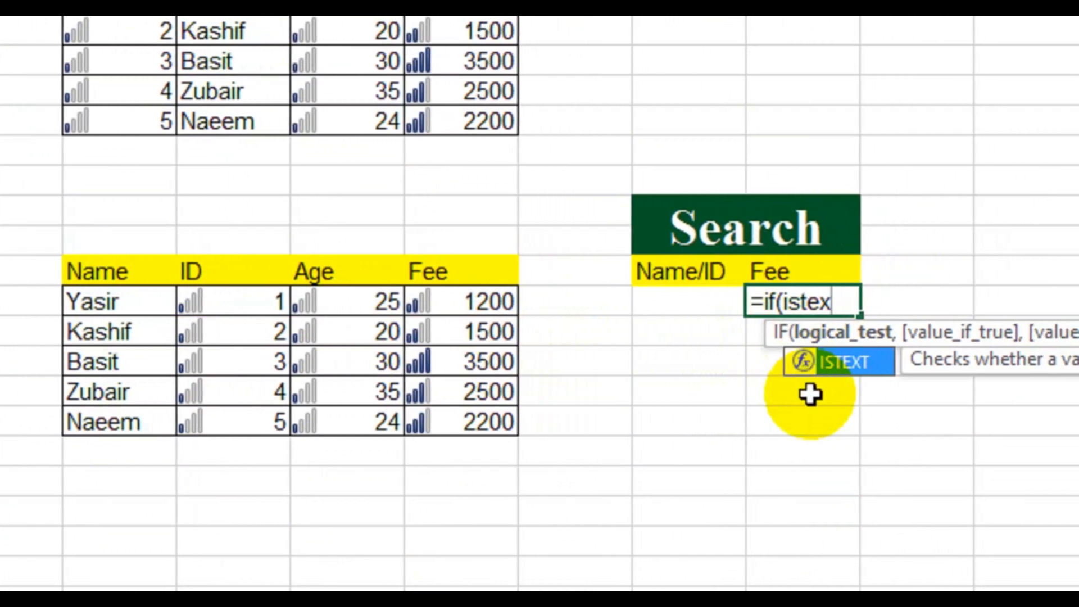
key(Tab)
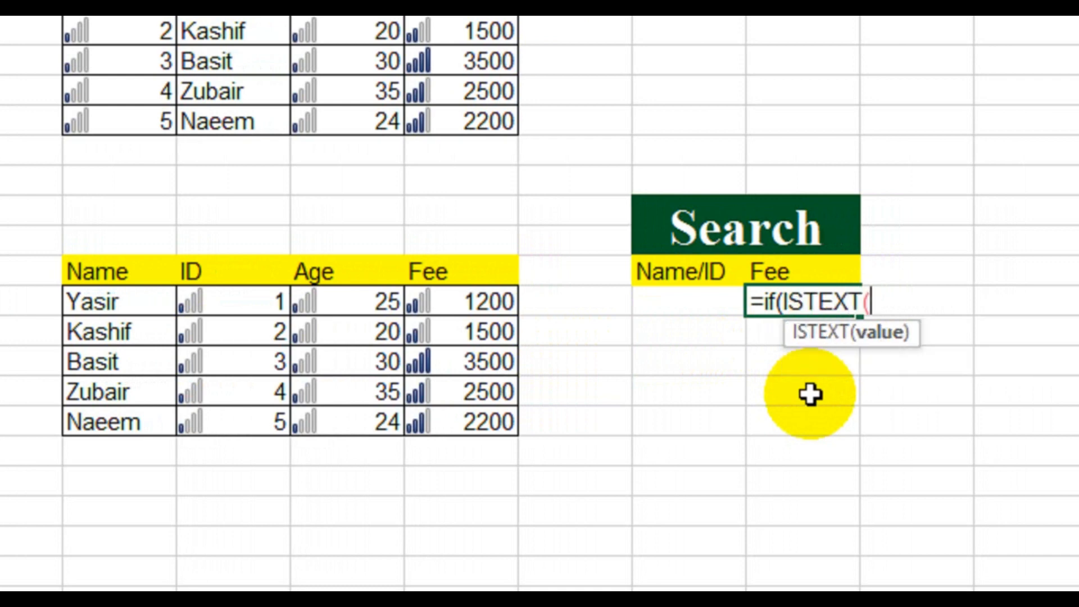
click(682, 306)
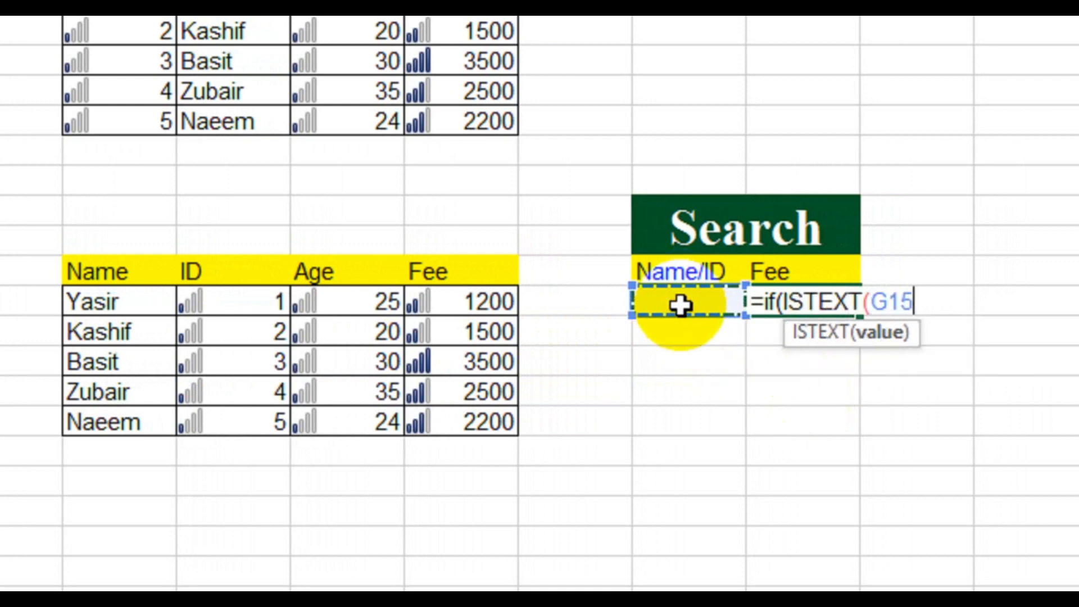
text(),)
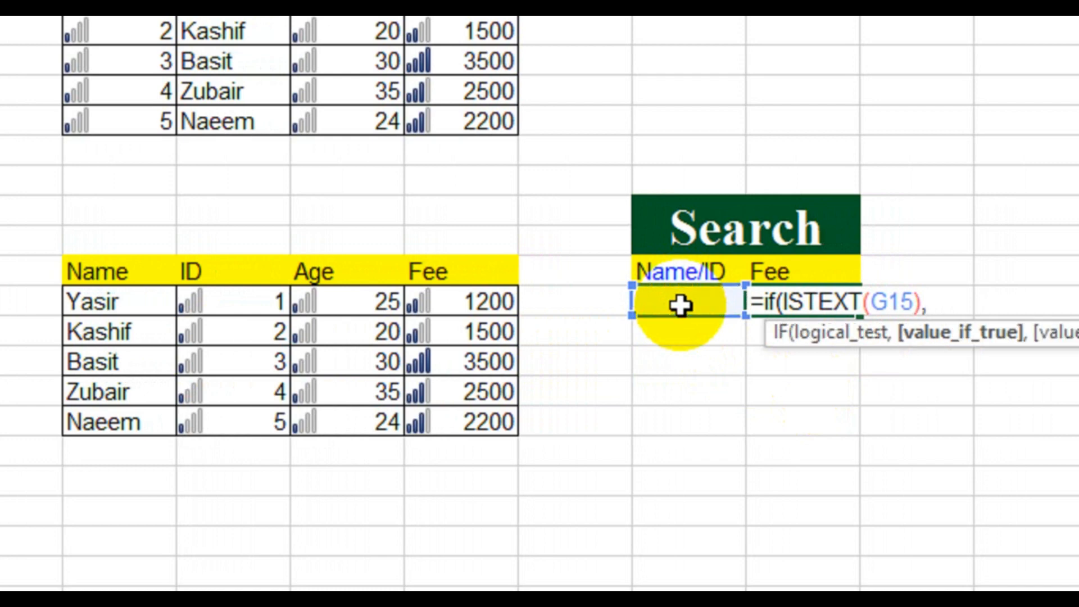
text(vloo)
Step: Add VLOOKUP(G15,B15:E19,4,0) as the IF formula's value-if-true argument for looking up the fee by name
key(Tab)
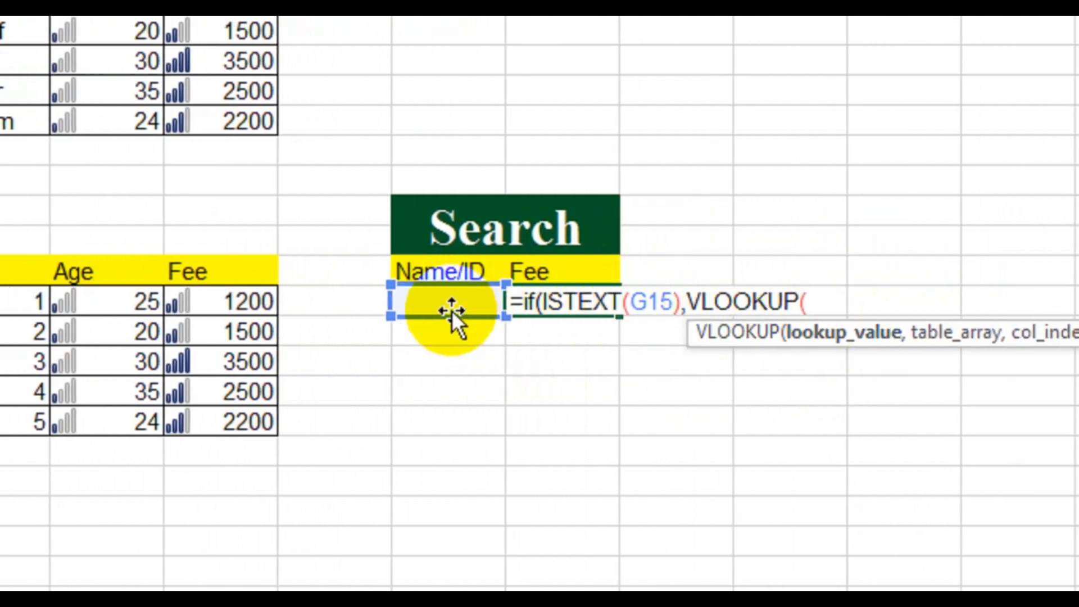
click(452, 305)
text(,)
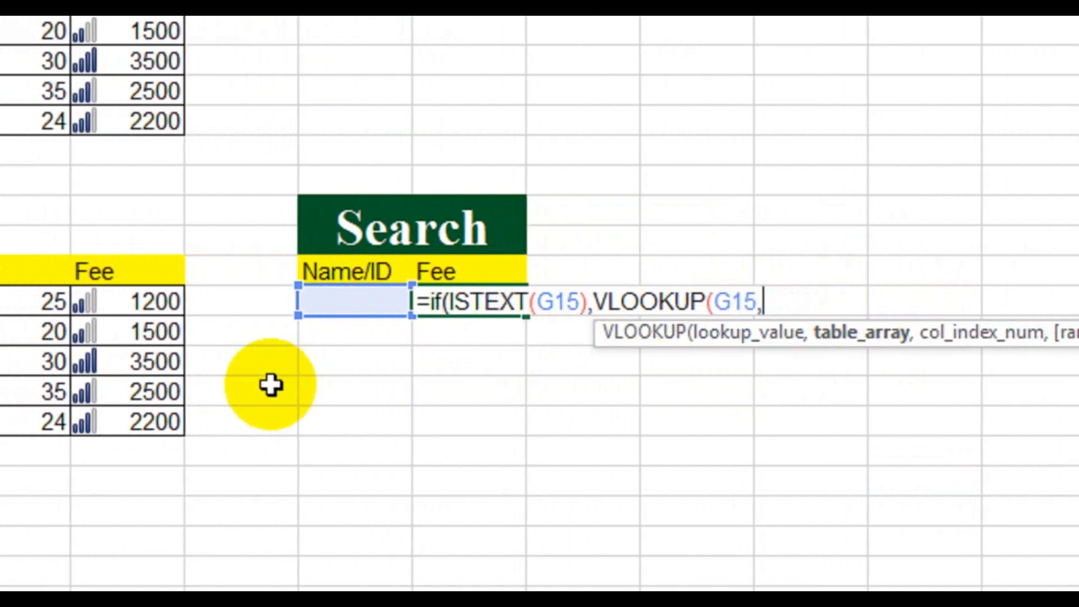
drag(0, 303, 7, 367)
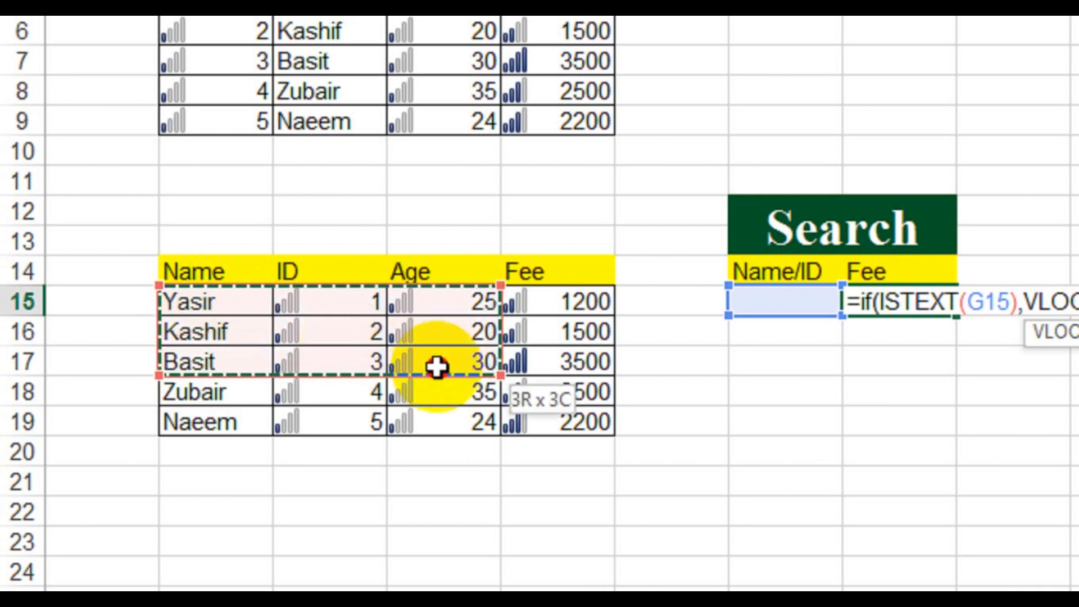
drag(437, 367, 513, 409)
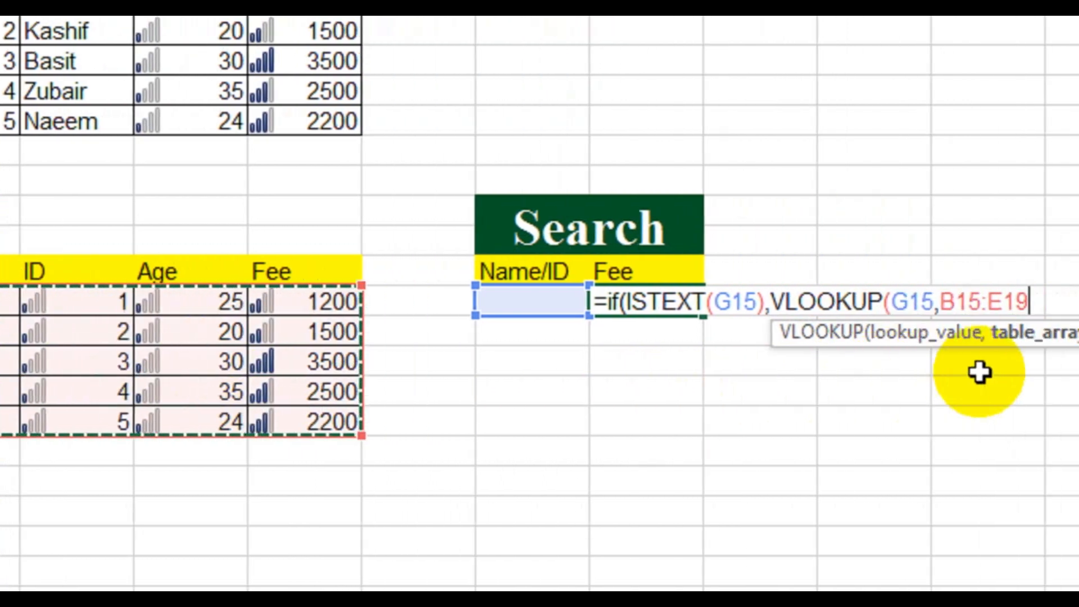
text(,)
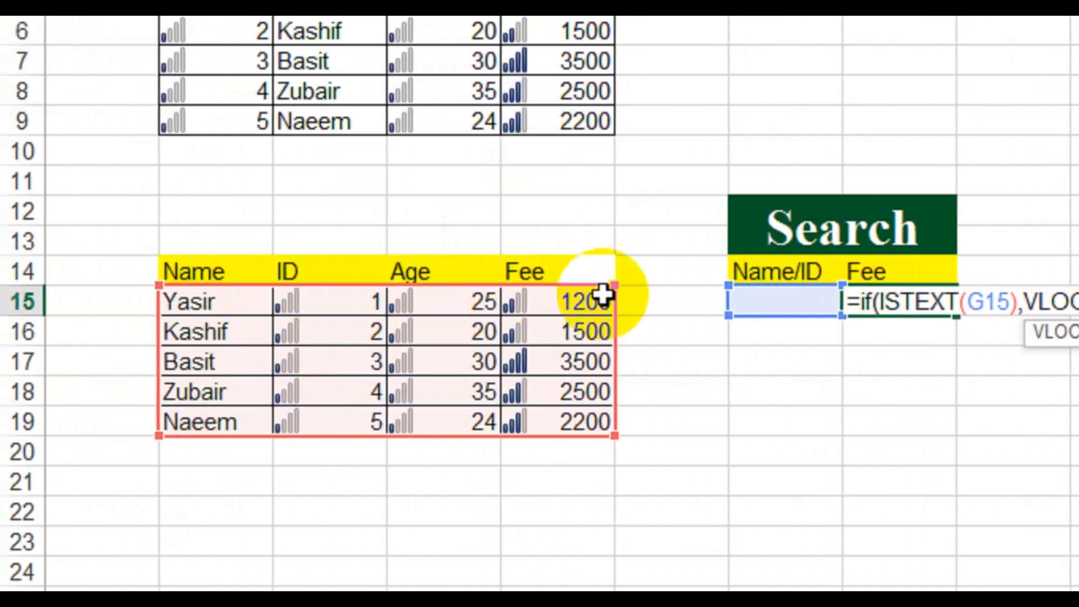
text(4)
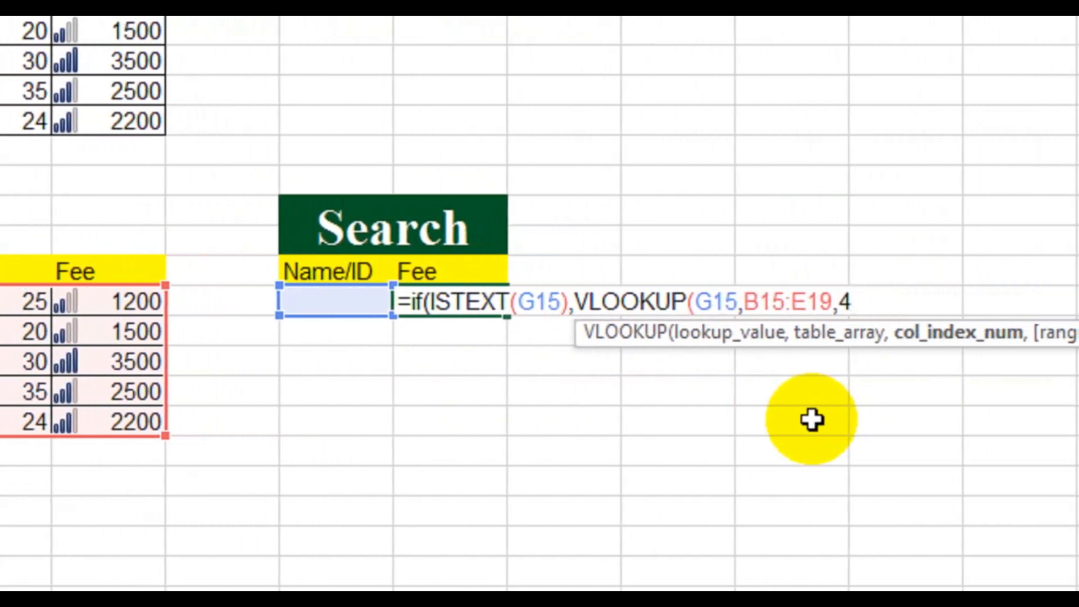
text(,0)
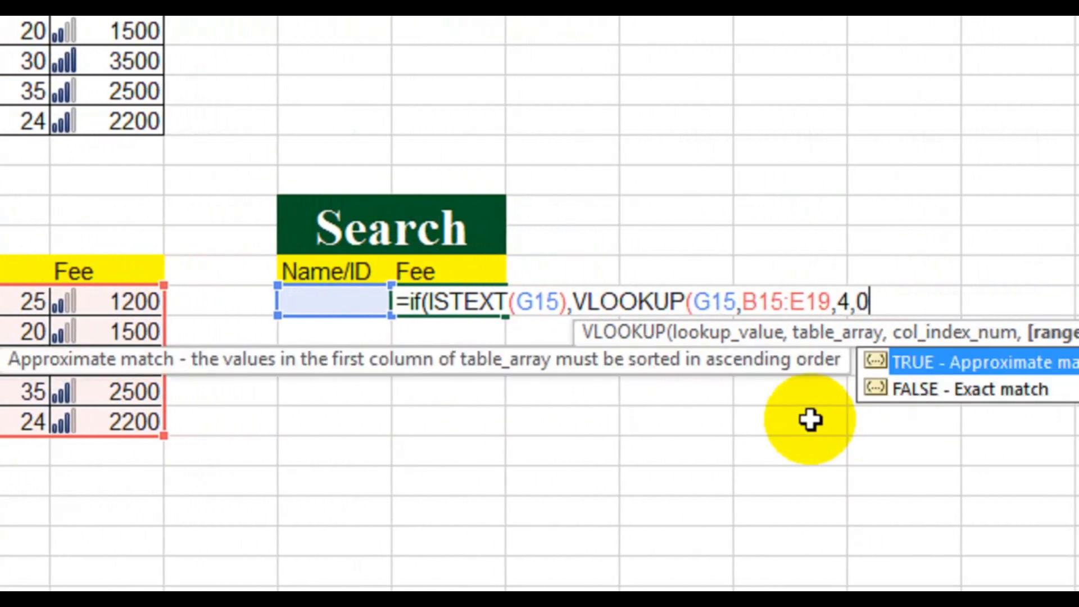
text())
text(,)
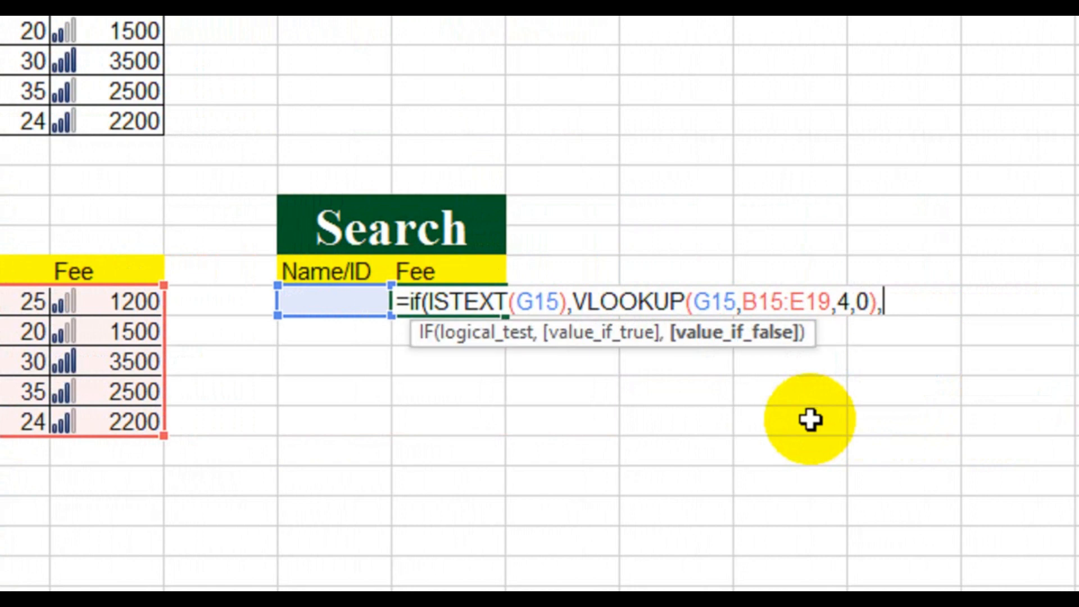
text(vlok)
key(Return)
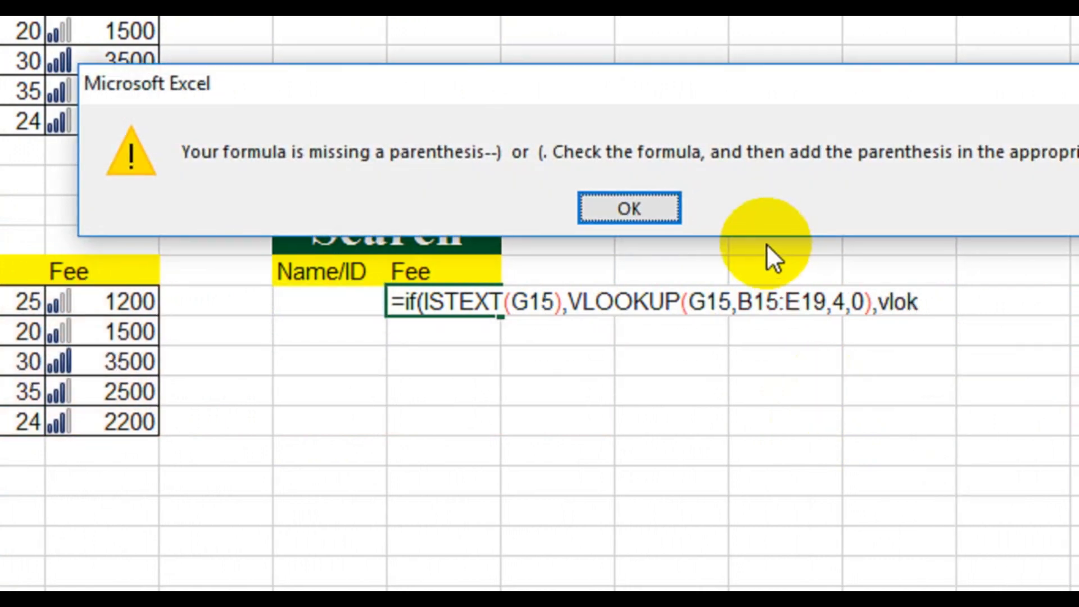
click(641, 203)
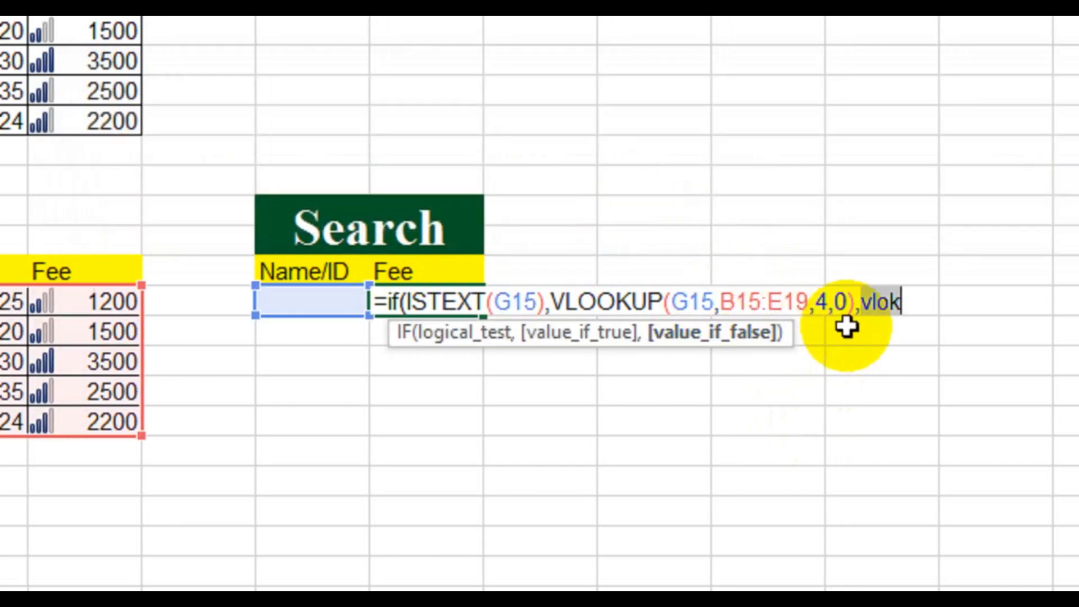
key(BackSpace)
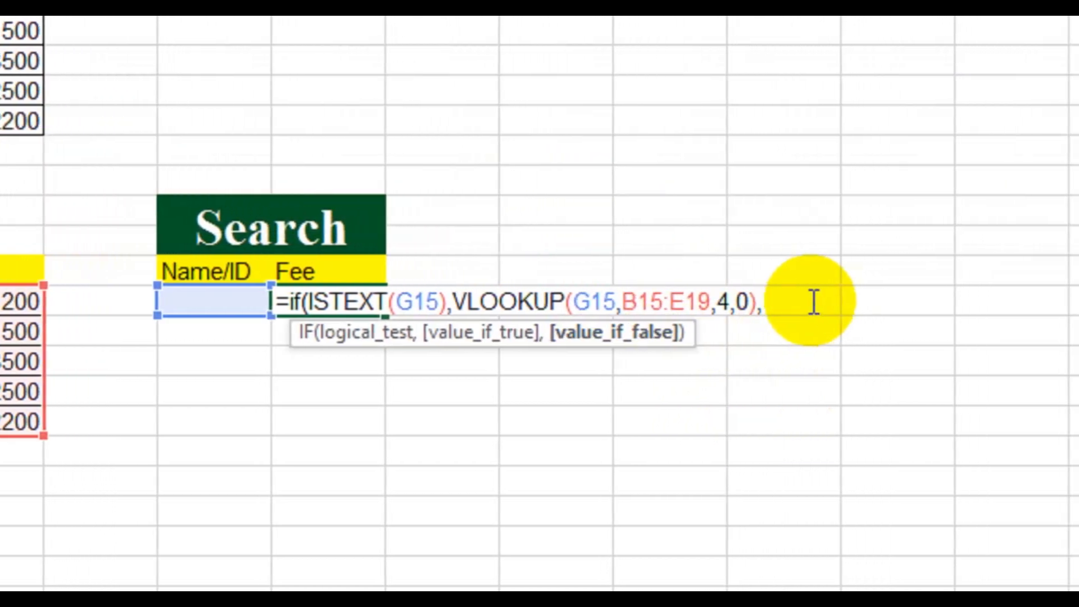
Step: Complete the H15 formula with VLOOKUP(G15,C15:E19,3,0) as the value-if-false argument for looking up the fee by ID
text(vloo)
key(Tab)
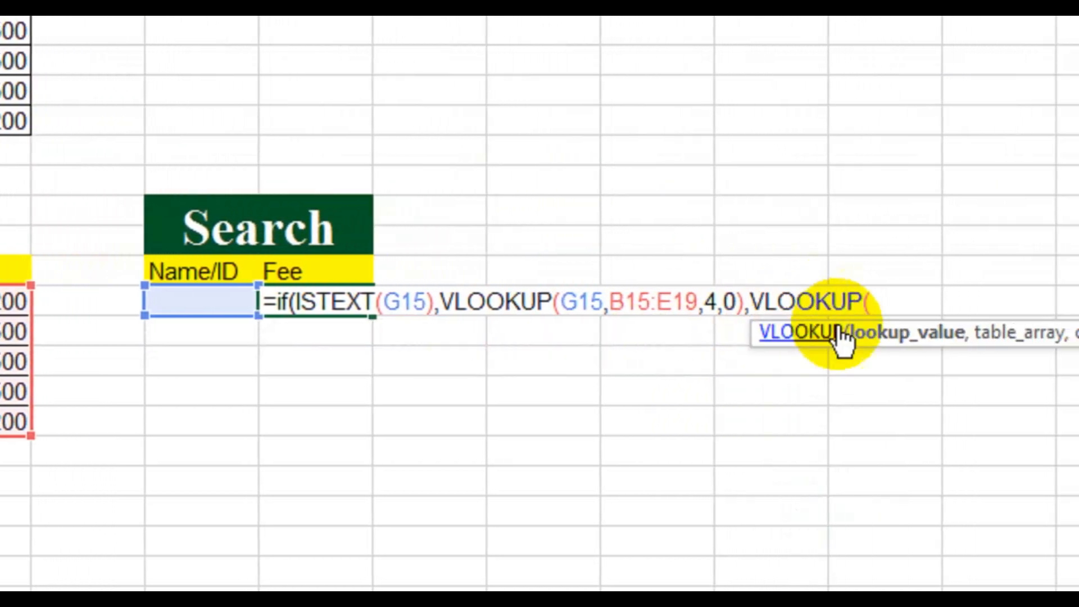
click(165, 303)
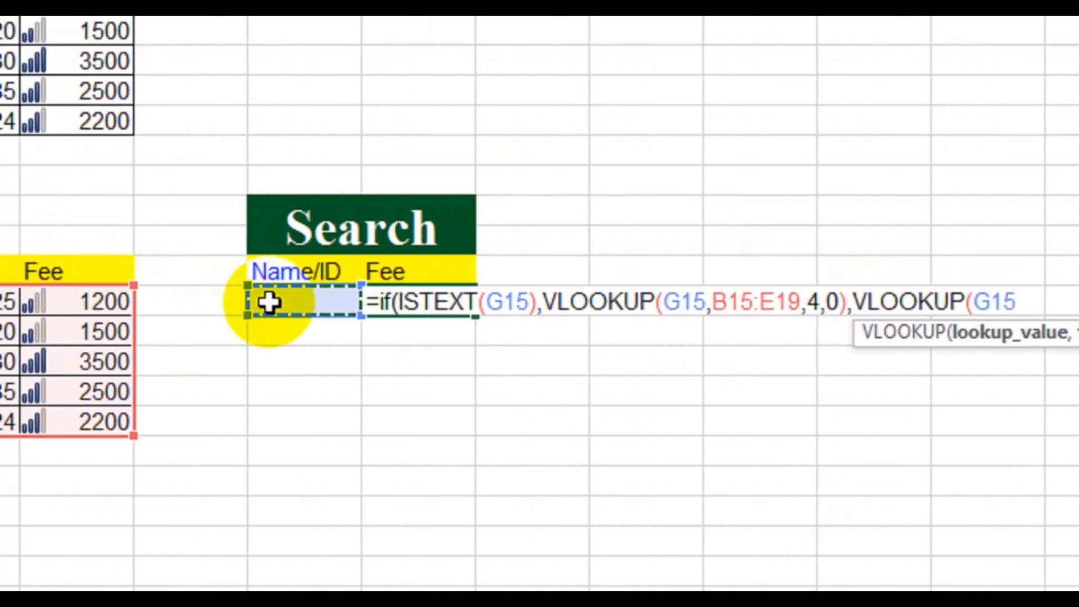
text(,)
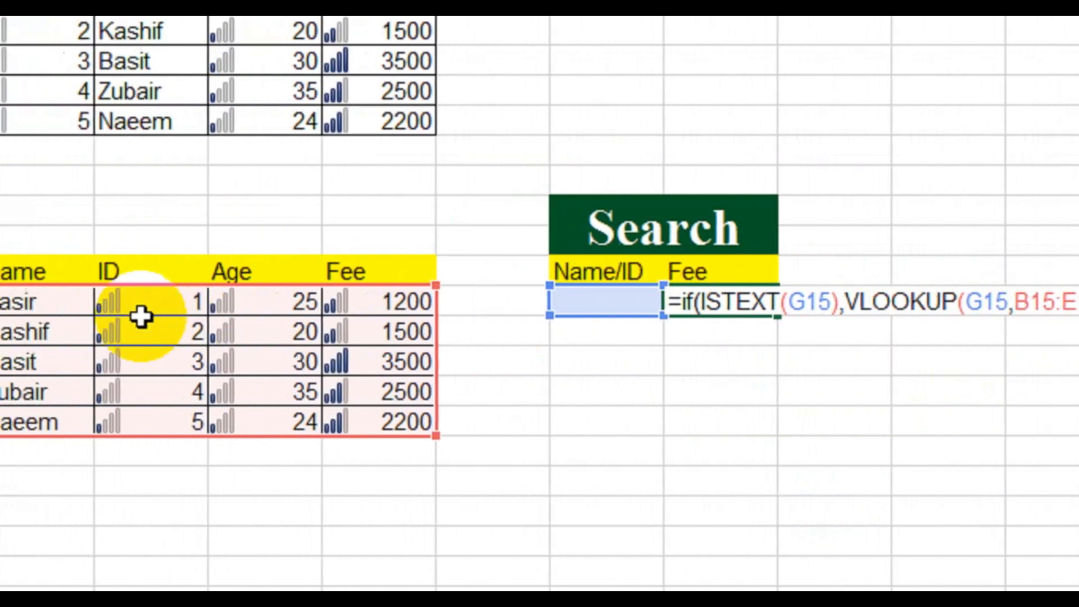
click(259, 302)
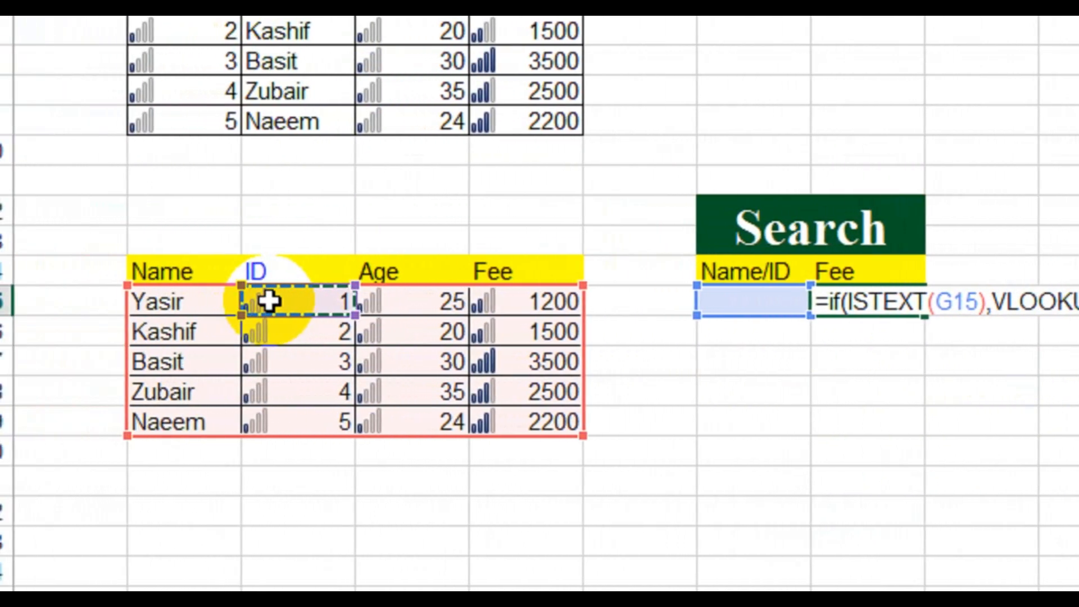
drag(268, 302, 527, 420)
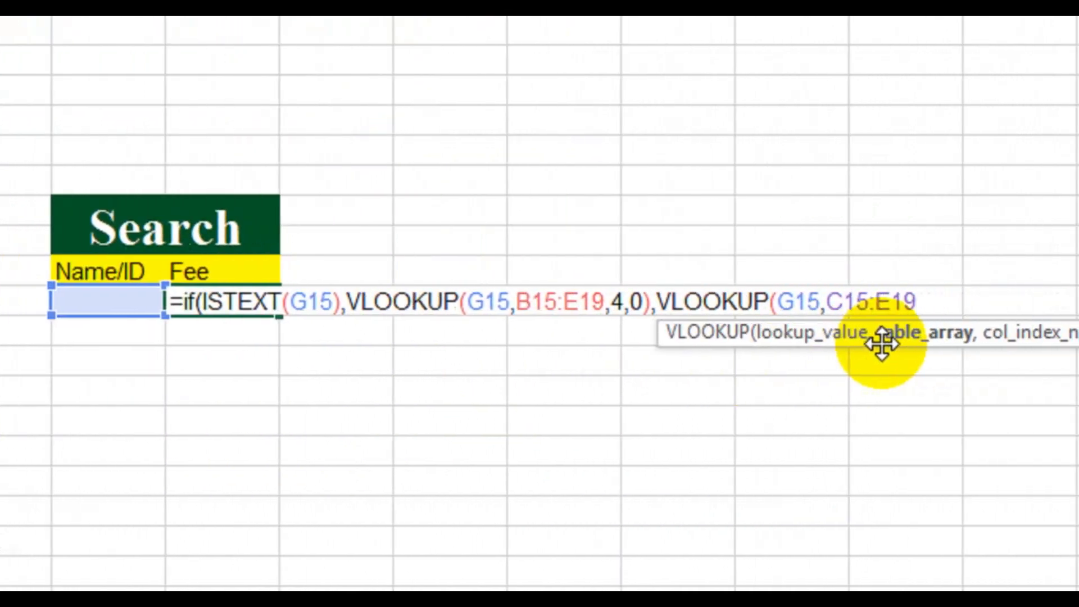
text(,VLOOKUP(G)
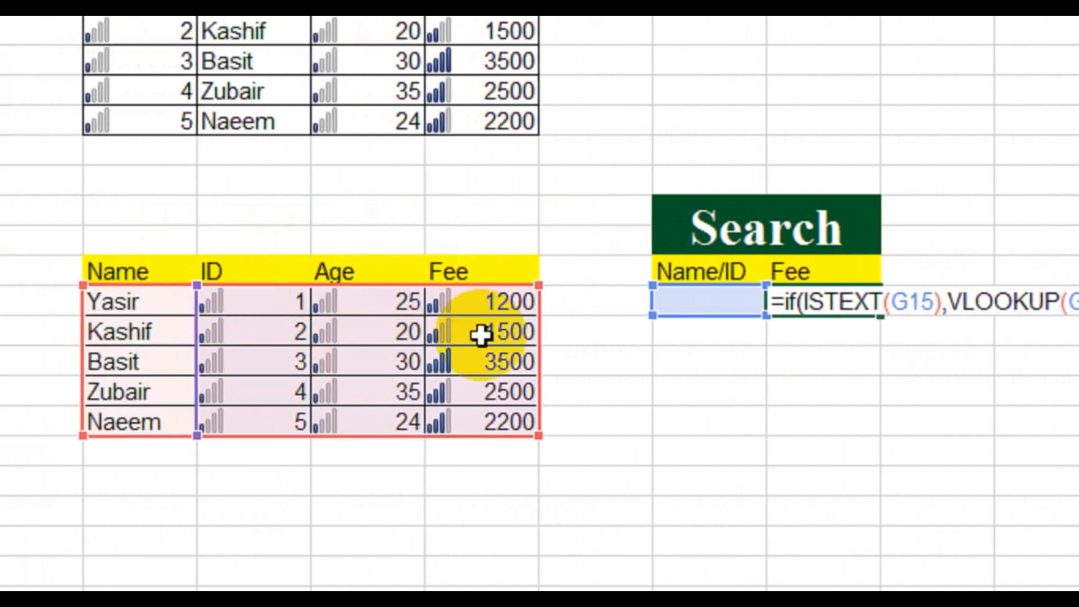
text(3)
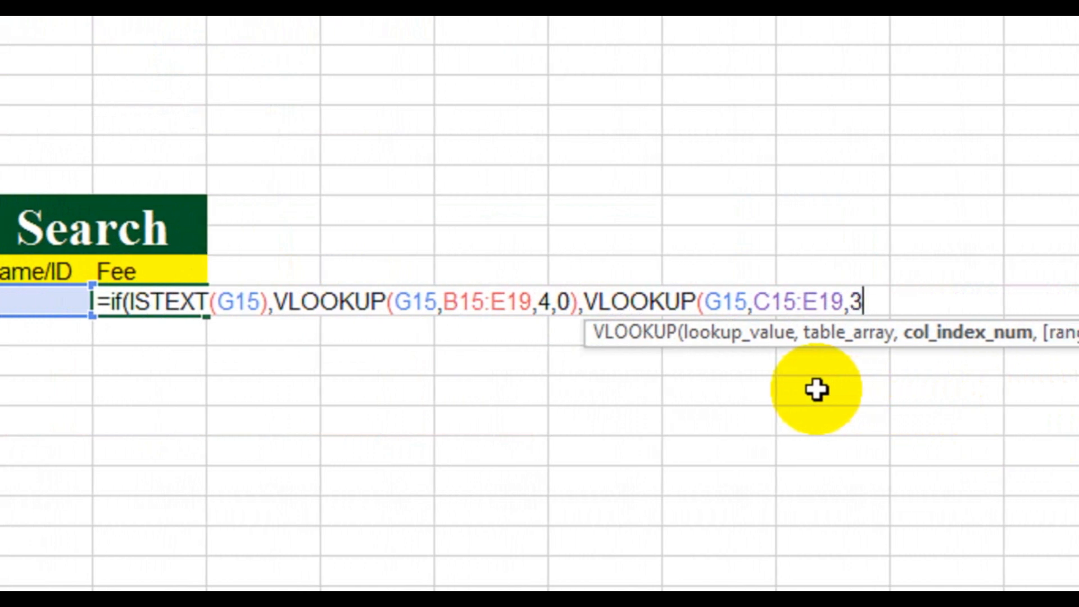
text(,)
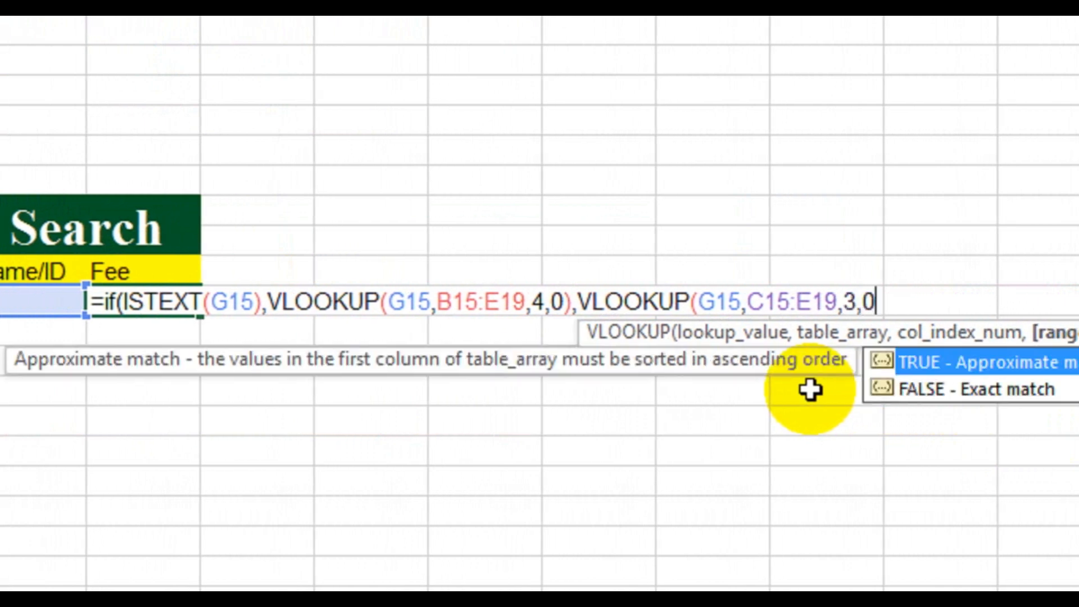
text(0))
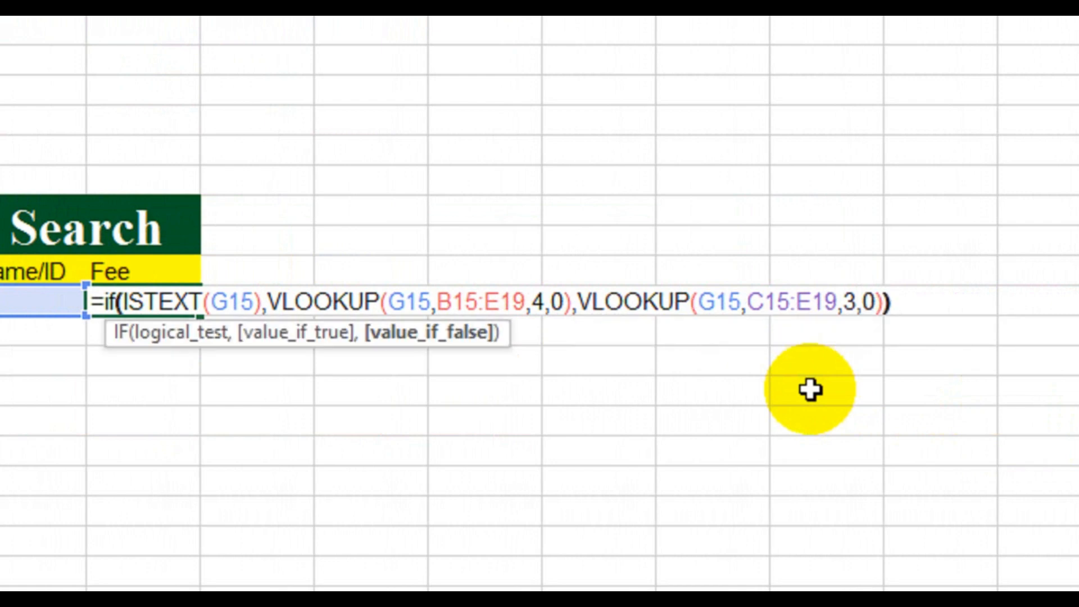
text())
key(Return)
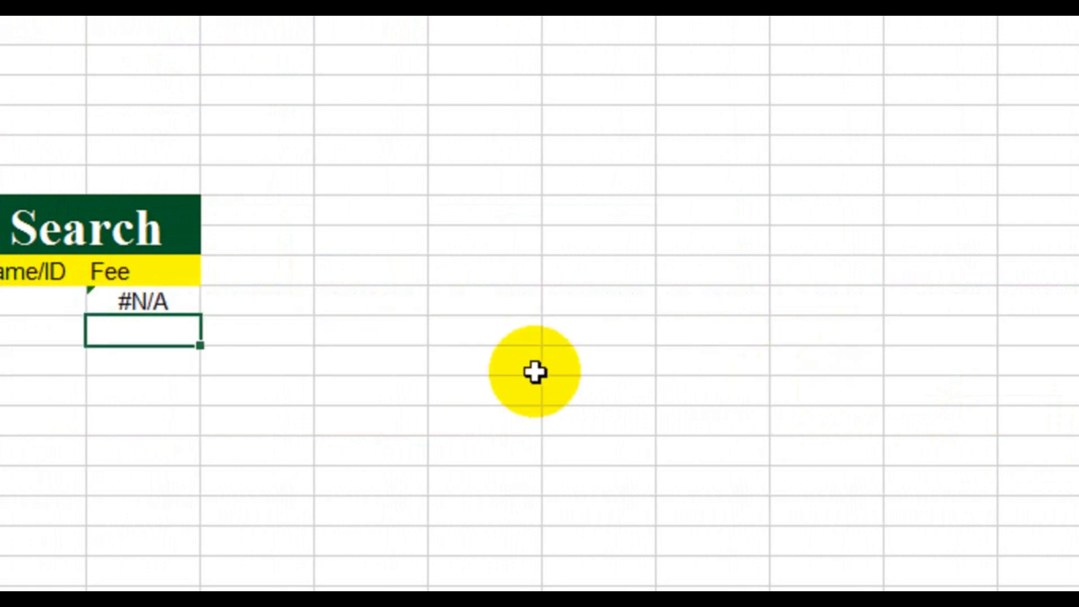
Step: Test the lower fee lookup by entering ID 2 in G15 and replacing it with the name listed in B17
click(38, 298)
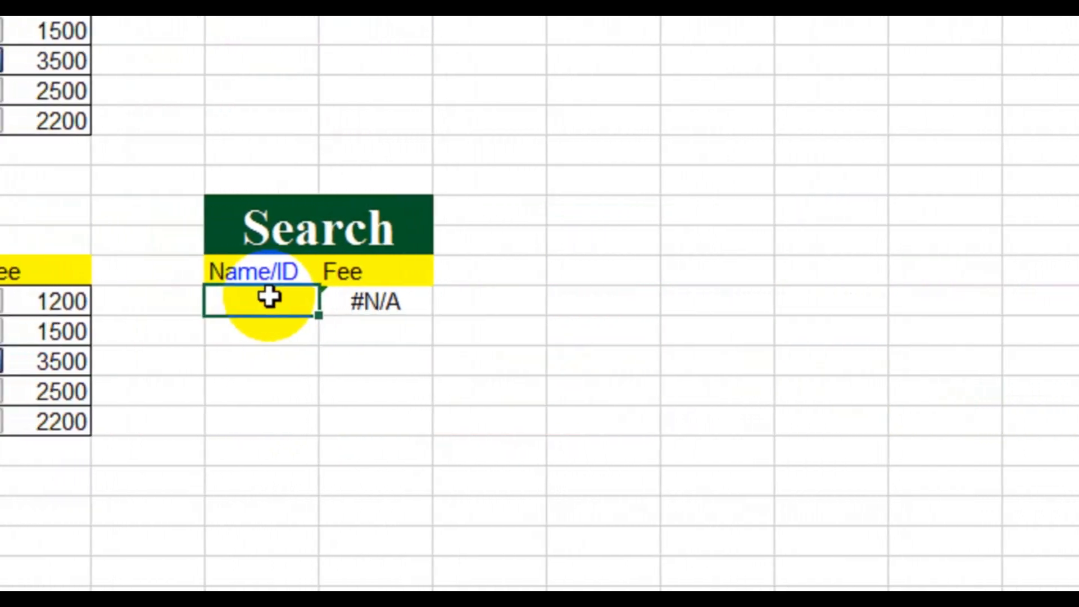
text(2)
key(Return)
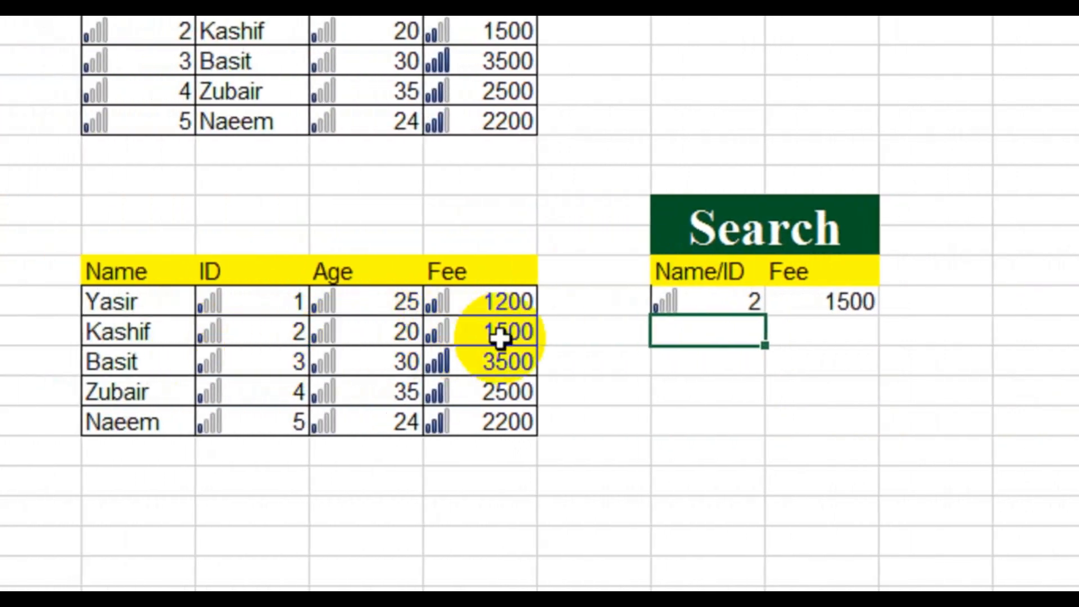
click(689, 302)
text(Basi)
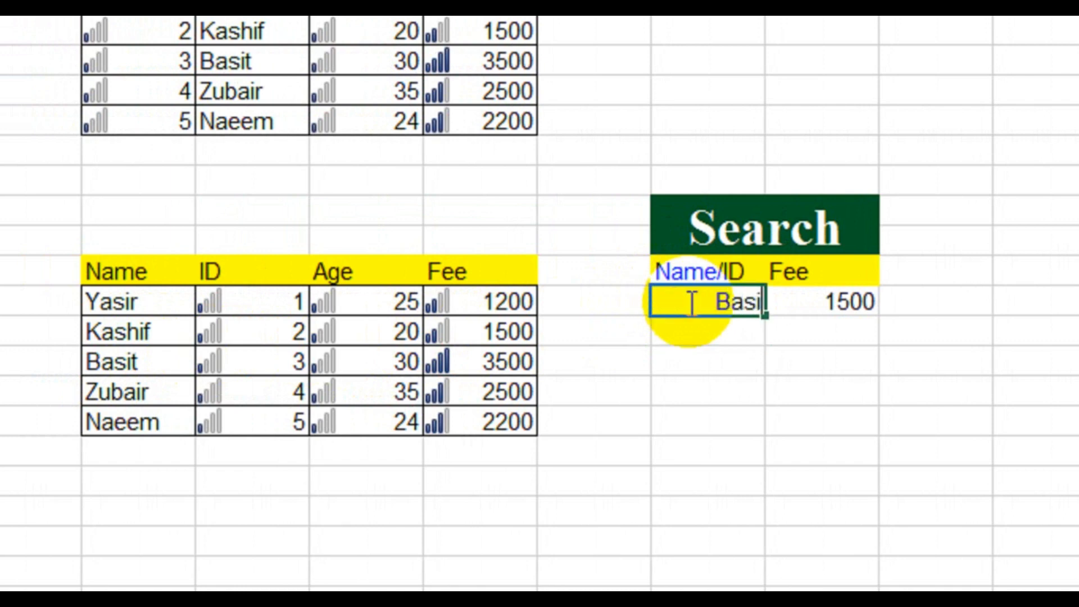
text(t)
key(Return)
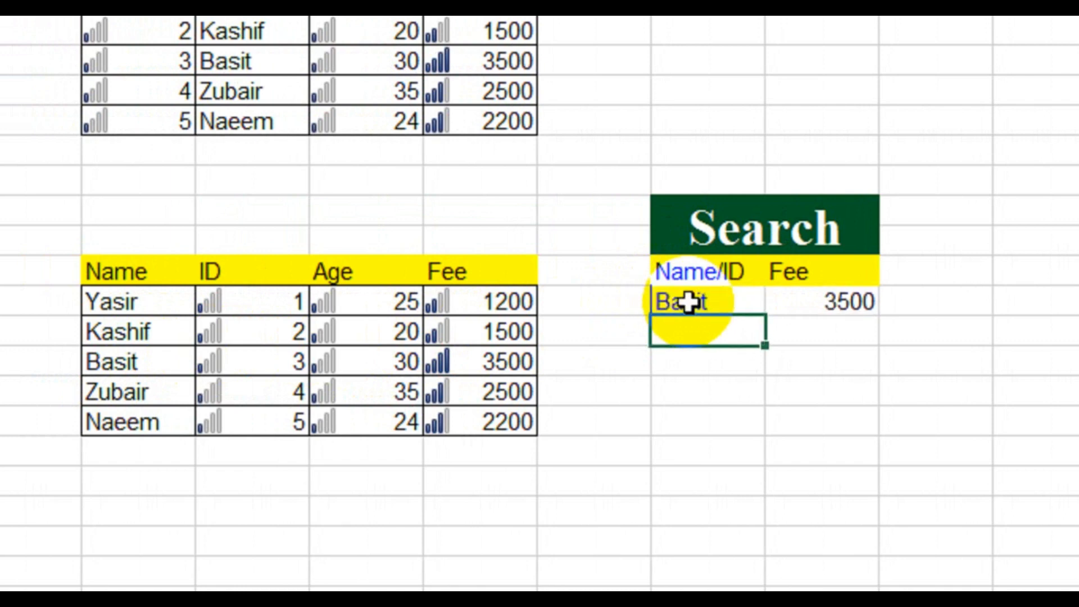